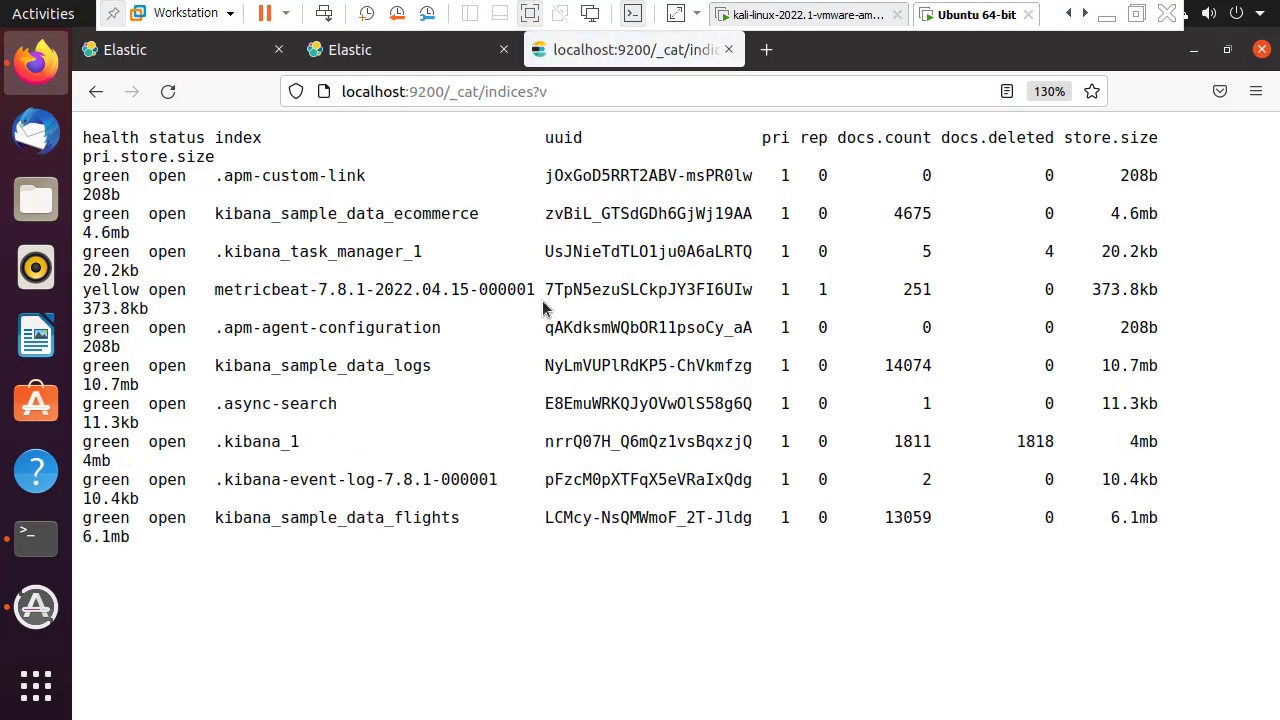
- Reload the Elasticsearch index list repeatedly to examine the document count of the metricbeat-7.8.1-2022.04.15-000001 index
key(F5)
key(F5)
key(F5)
key(F5)
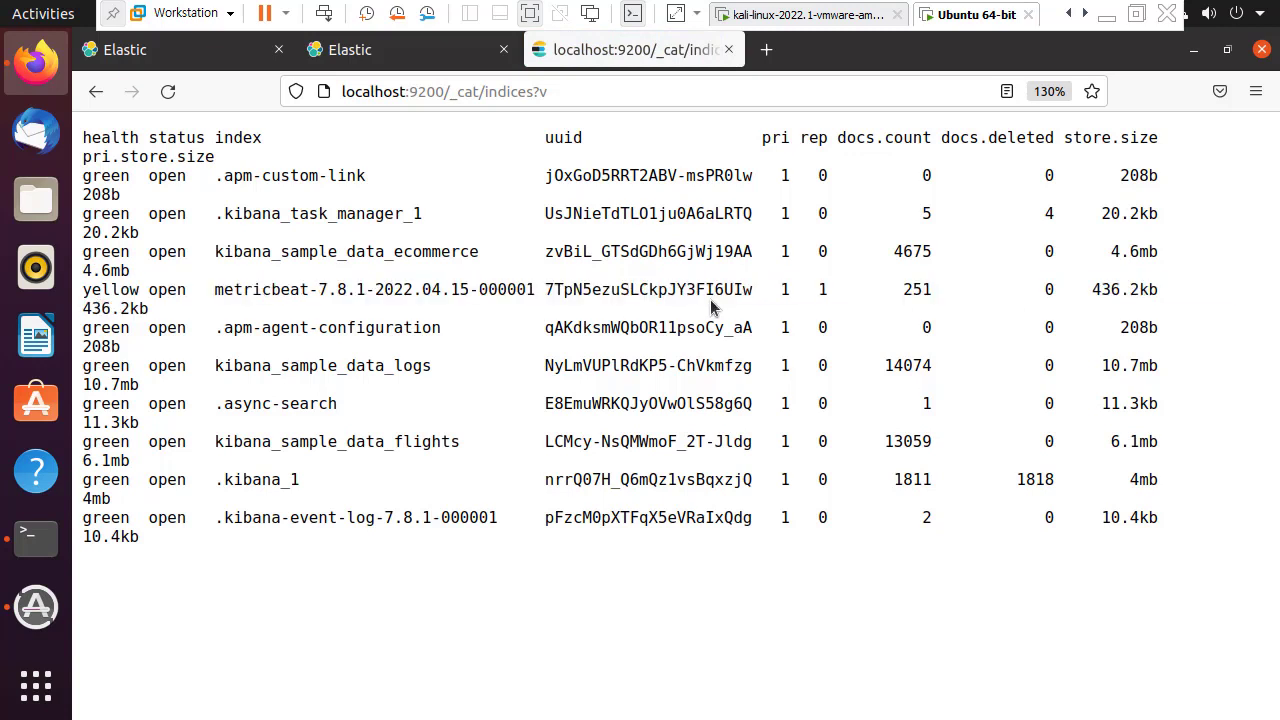
click(369, 289)
double_click(396, 289)
click(404, 289)
key(F5)
key(F5)
key(F5)
key(F5)
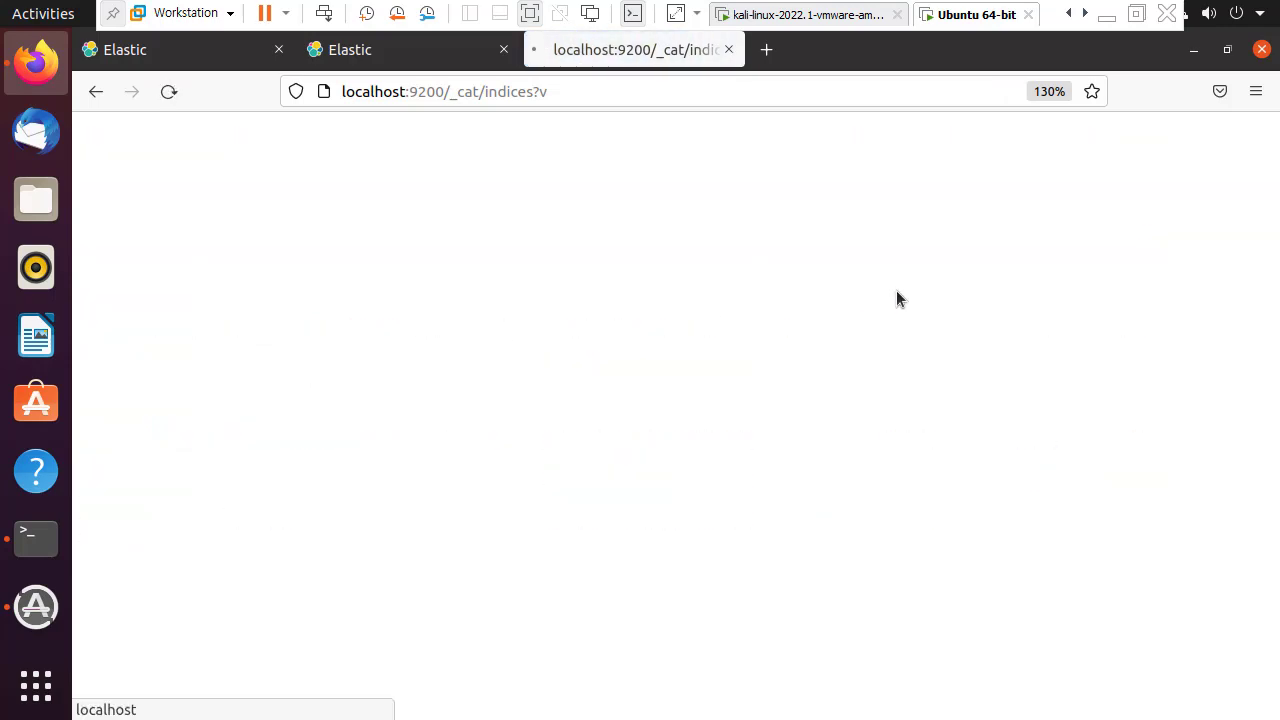
click(898, 366)
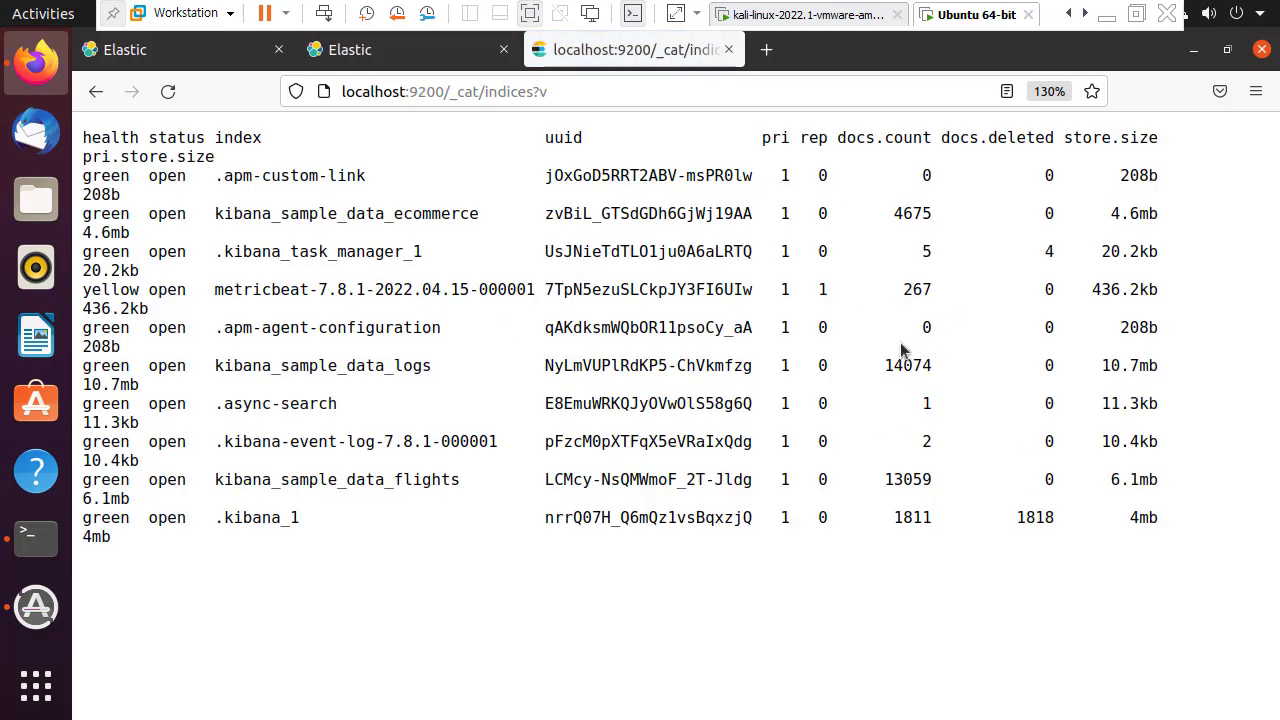
key(F5)
key(F5)
key(F5)
double_click(897, 290)
click(845, 297)
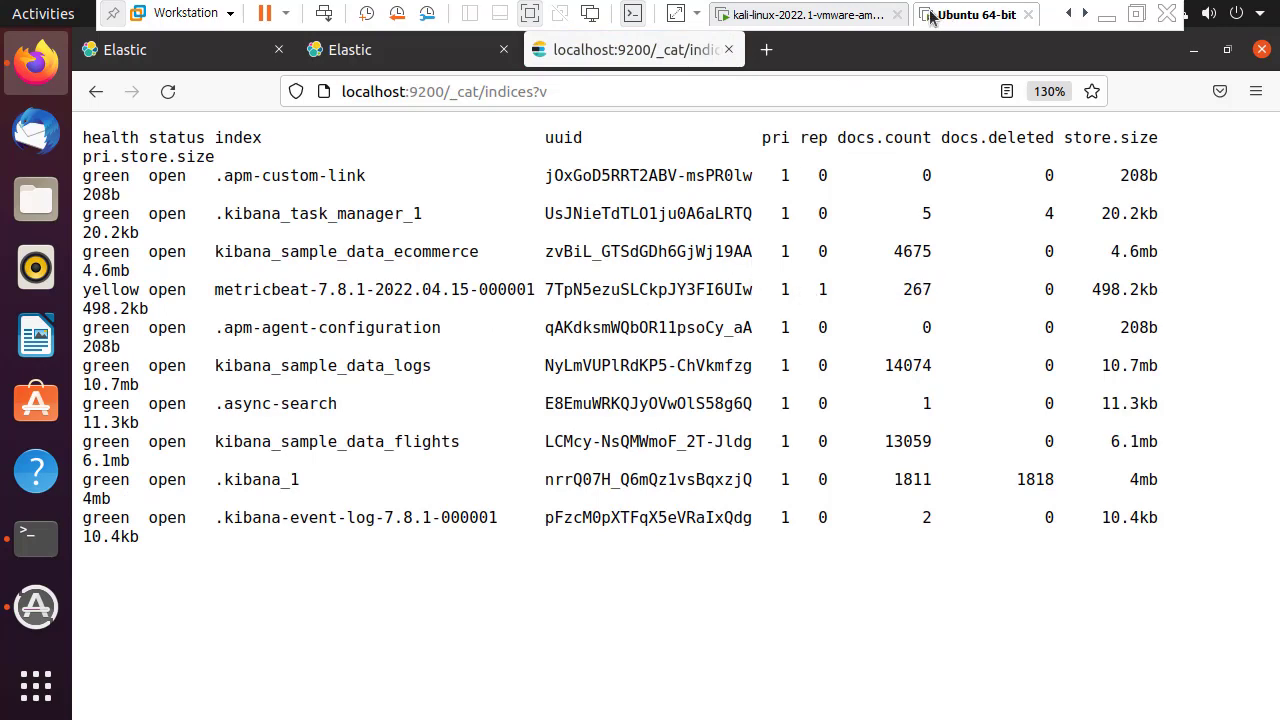
- Check the running web server scan in the Kali virtual machine, and return to Ubuntu to recheck the Metricbeat index's document count
click(858, 15)
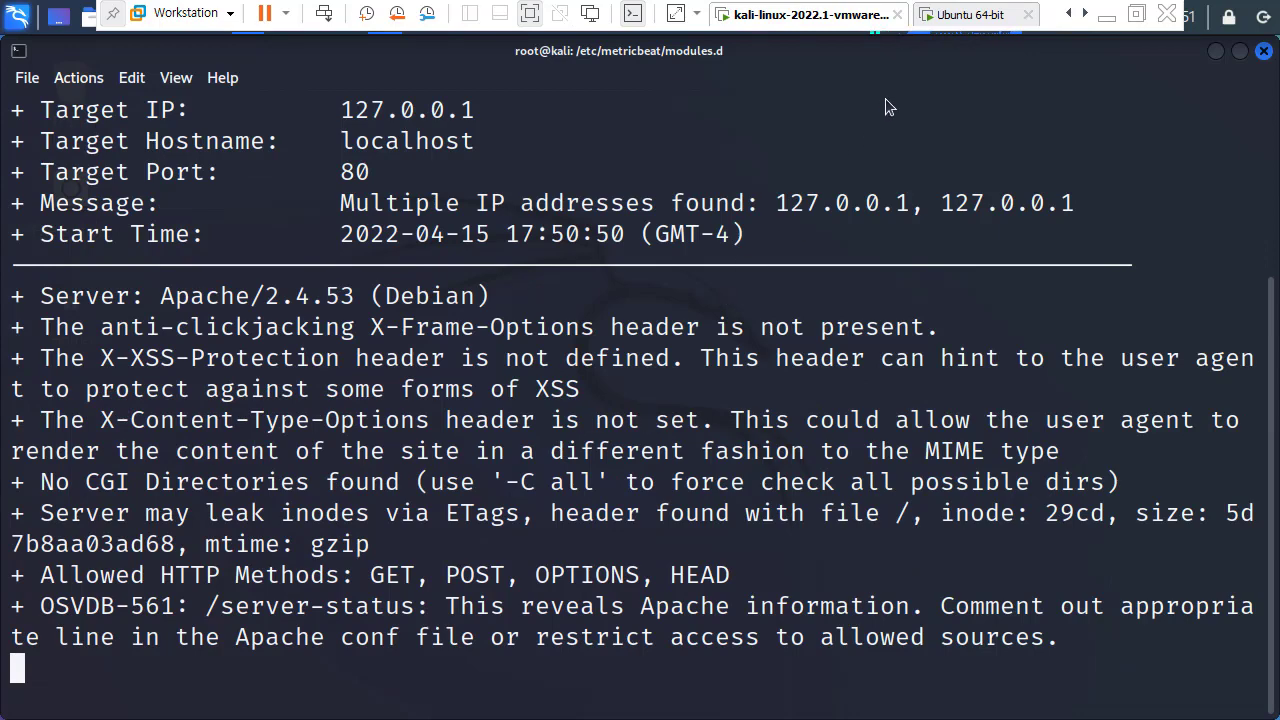
click(955, 15)
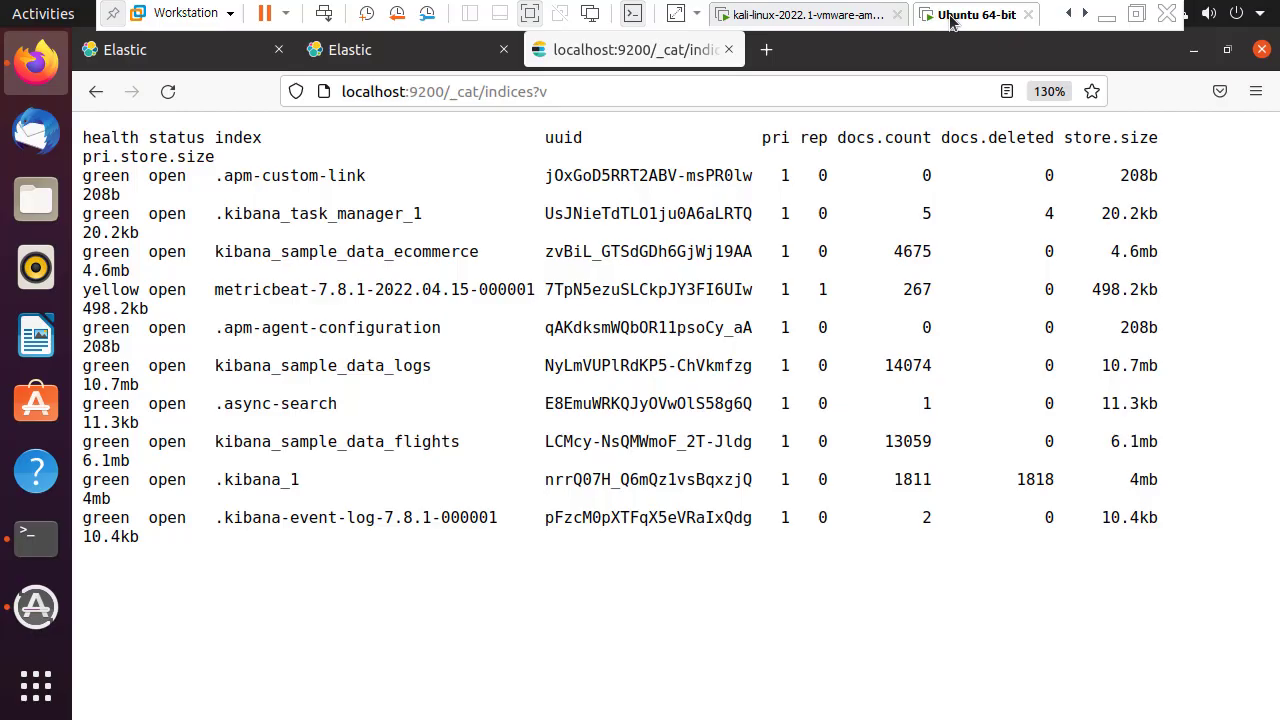
drag(904, 291, 1008, 298)
double_click(924, 291)
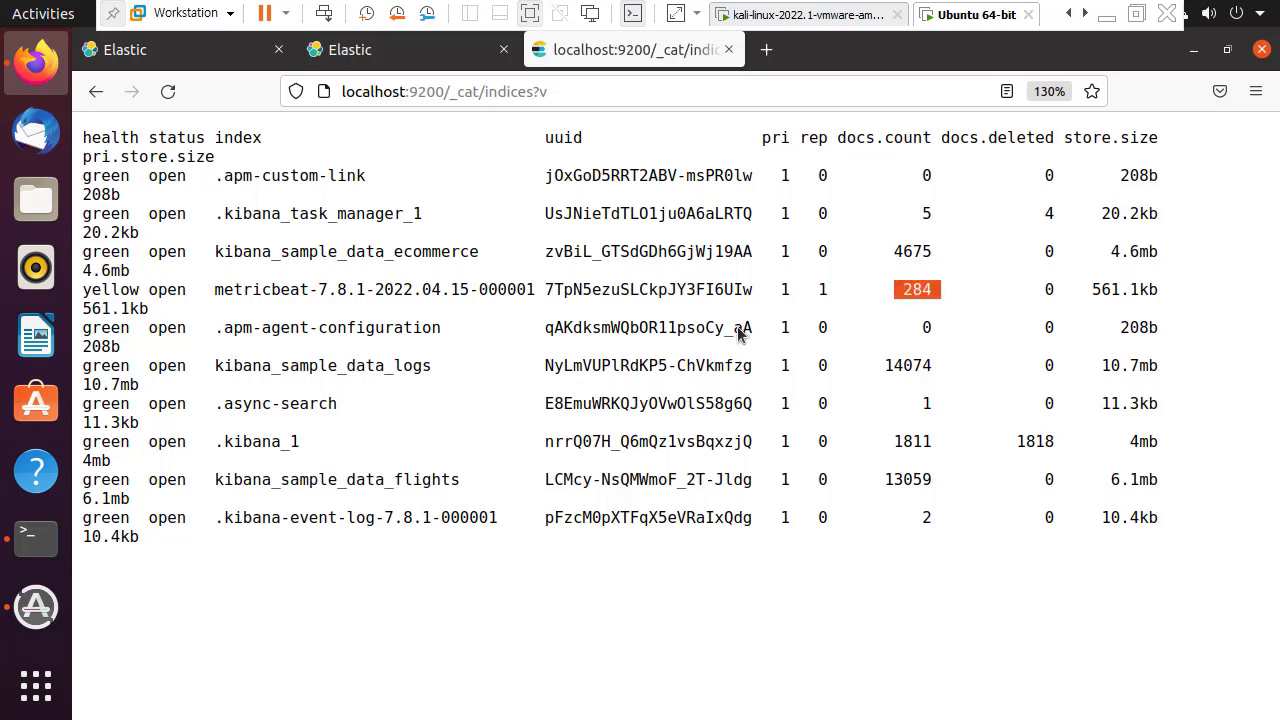
click(579, 305)
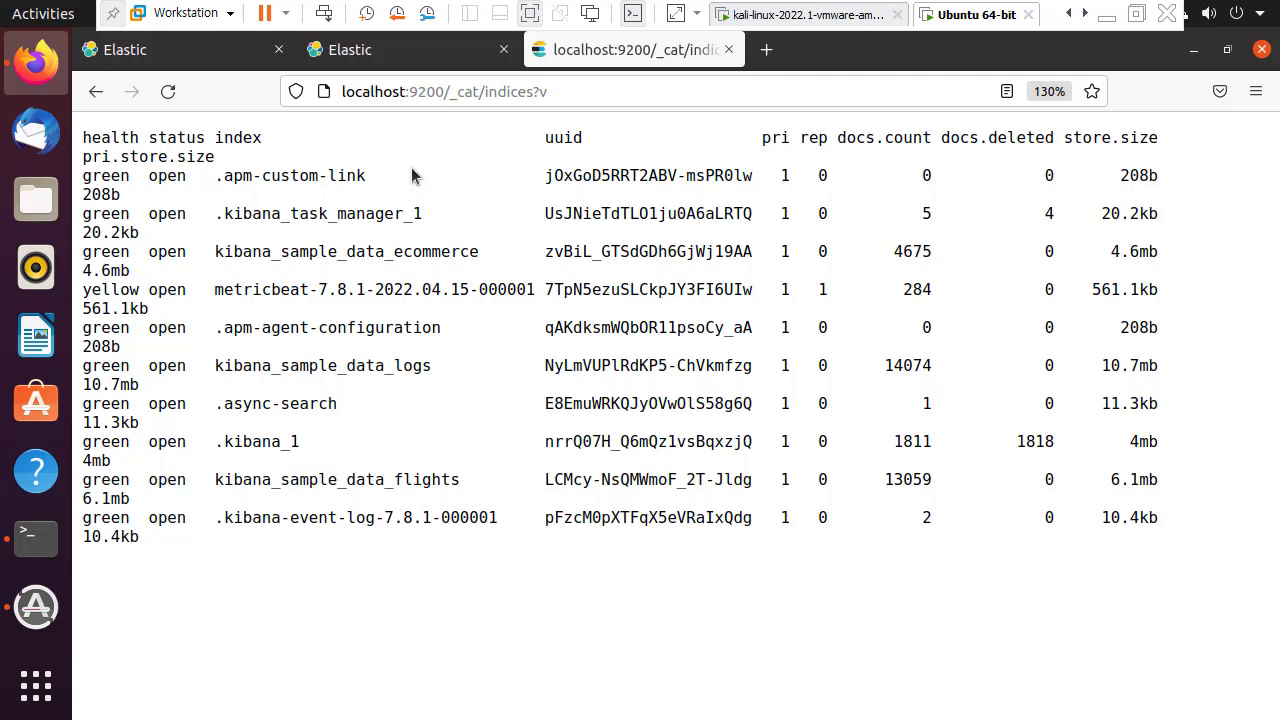
- Open the Kibana index patterns list in Stack Management
click(217, 55)
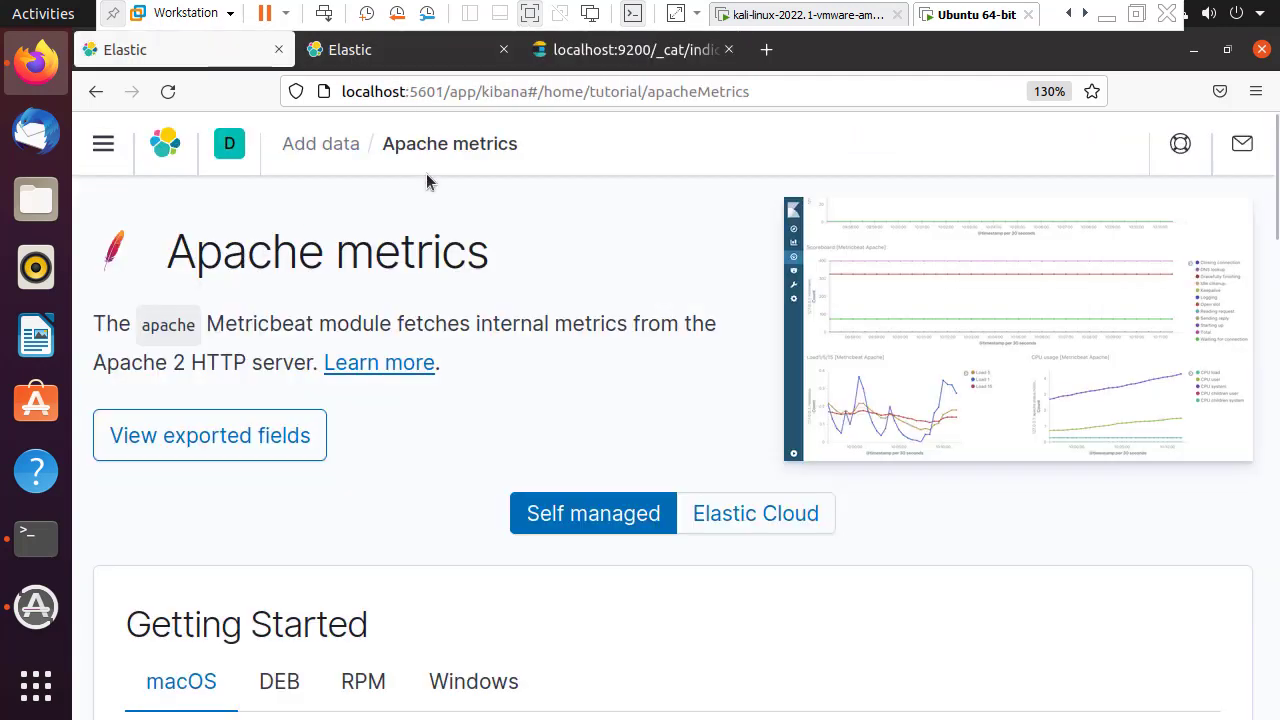
click(398, 46)
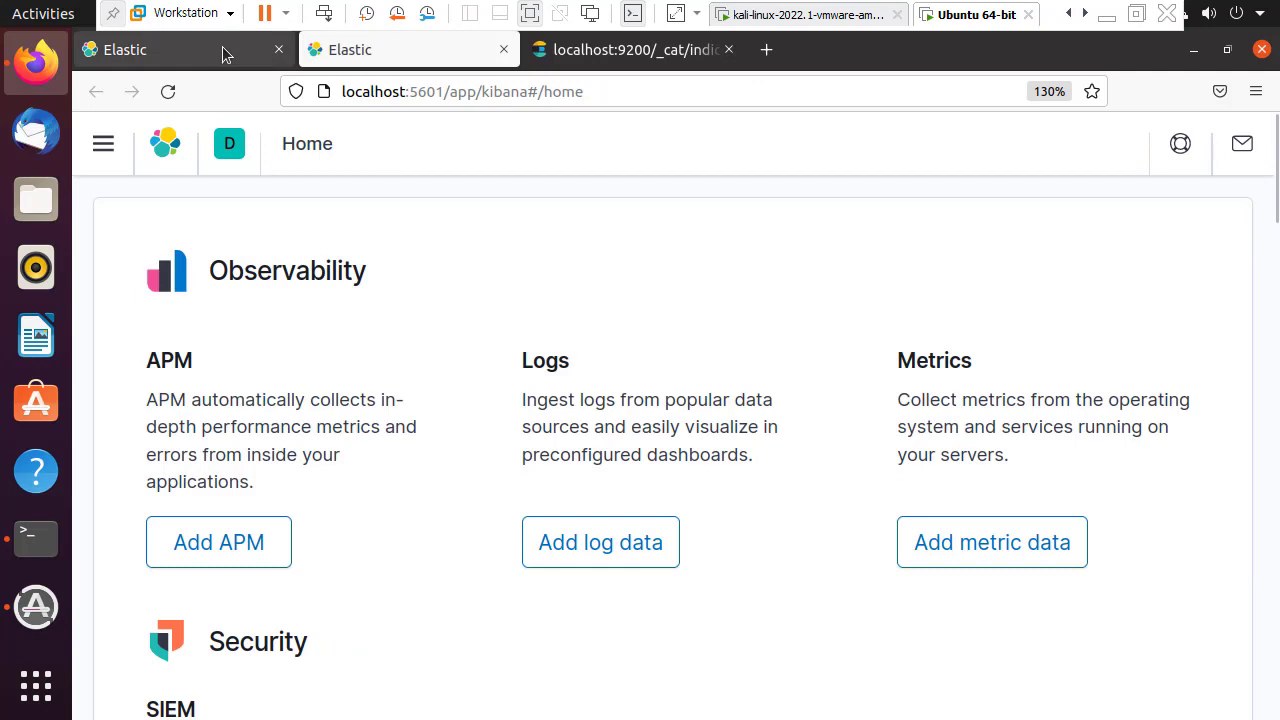
click(103, 145)
scroll(201, 514, down, 10)
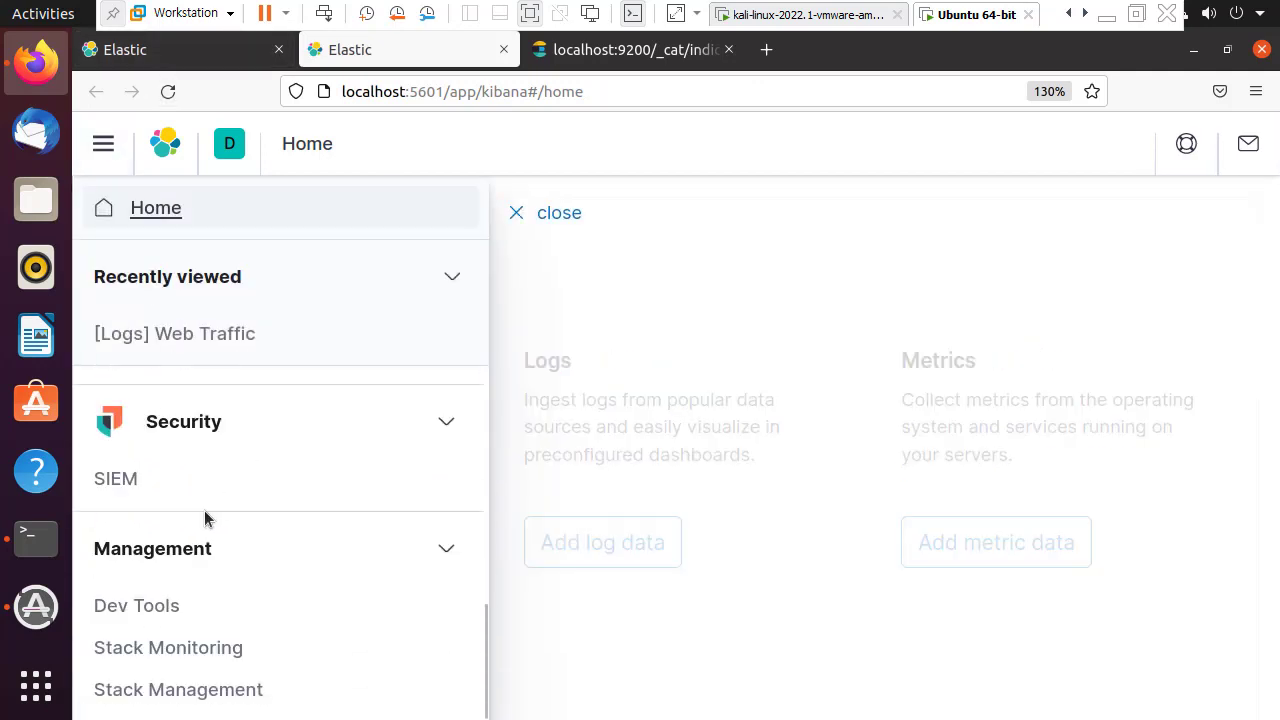
click(207, 690)
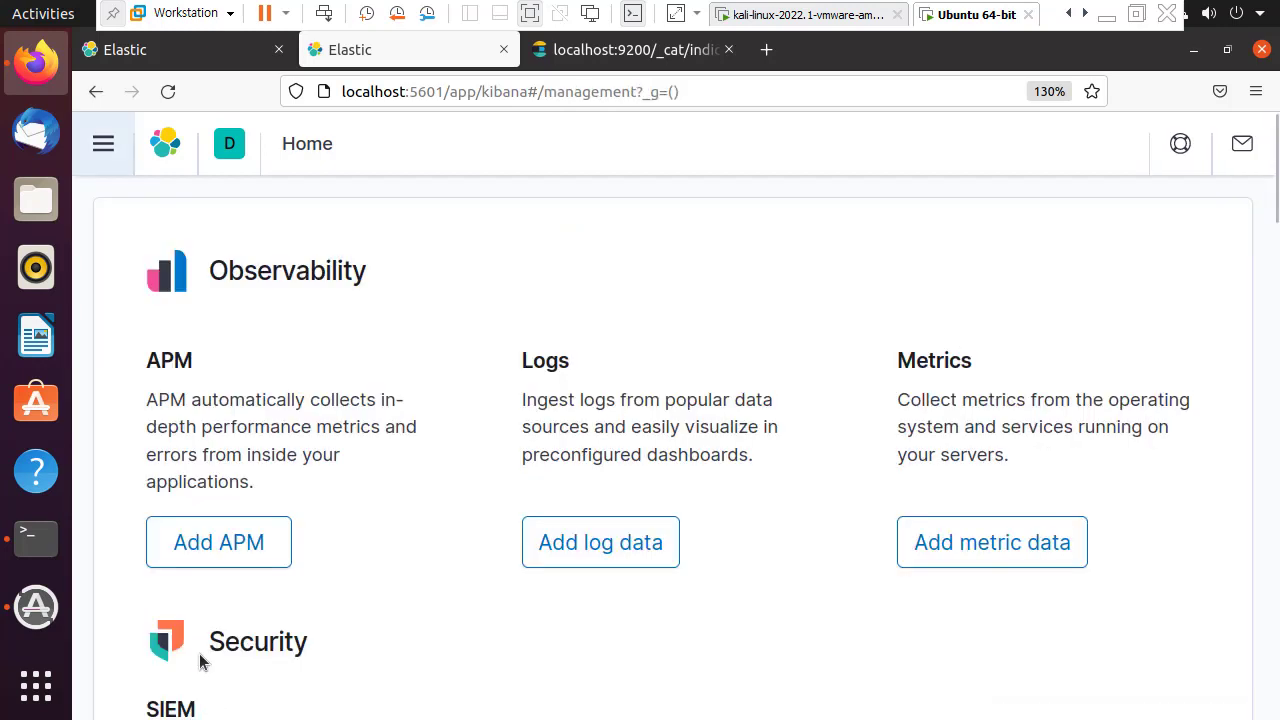
scroll(235, 480, down, 2)
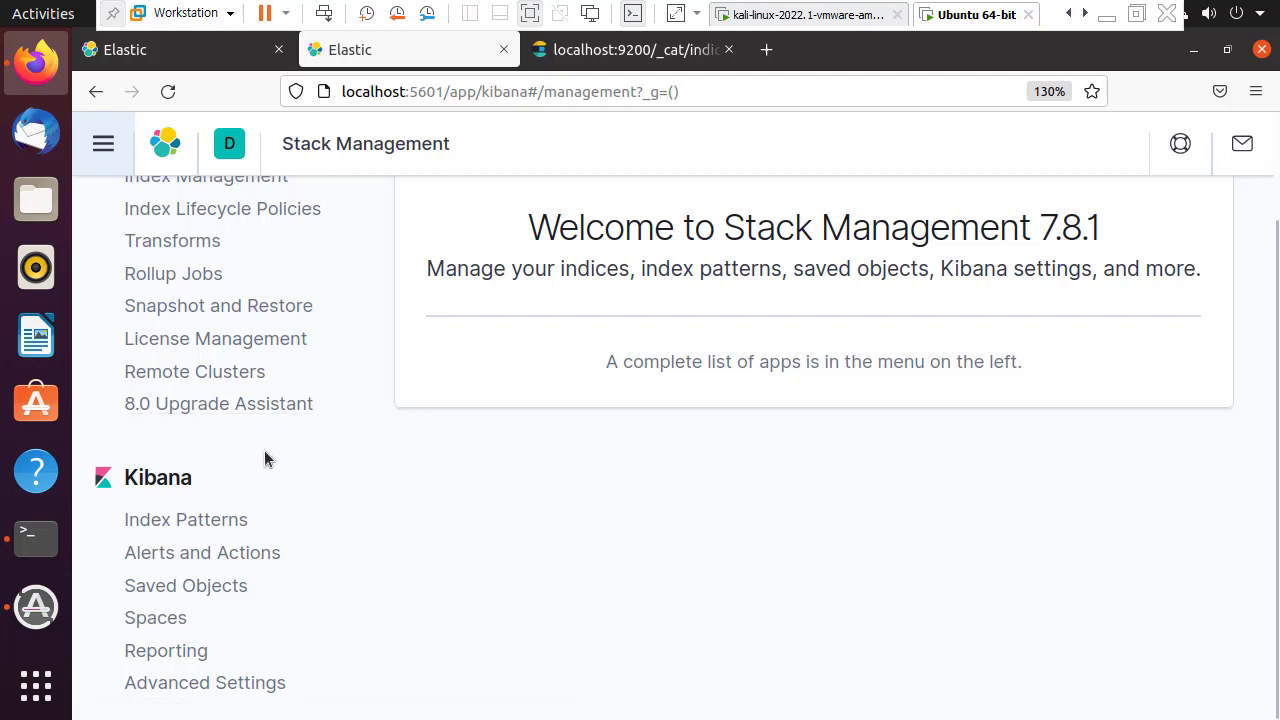
click(194, 521)
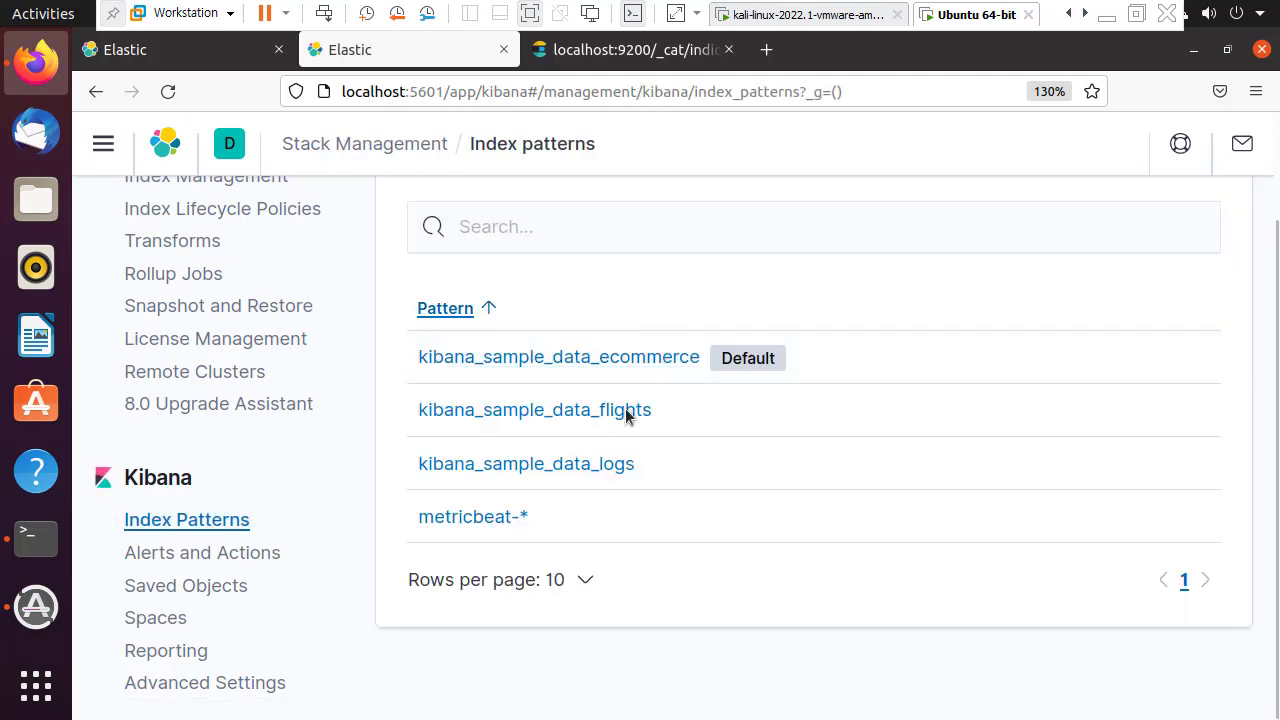
- Examine the fields of the metricbeat-* index pattern and return to the pattern list
click(495, 530)
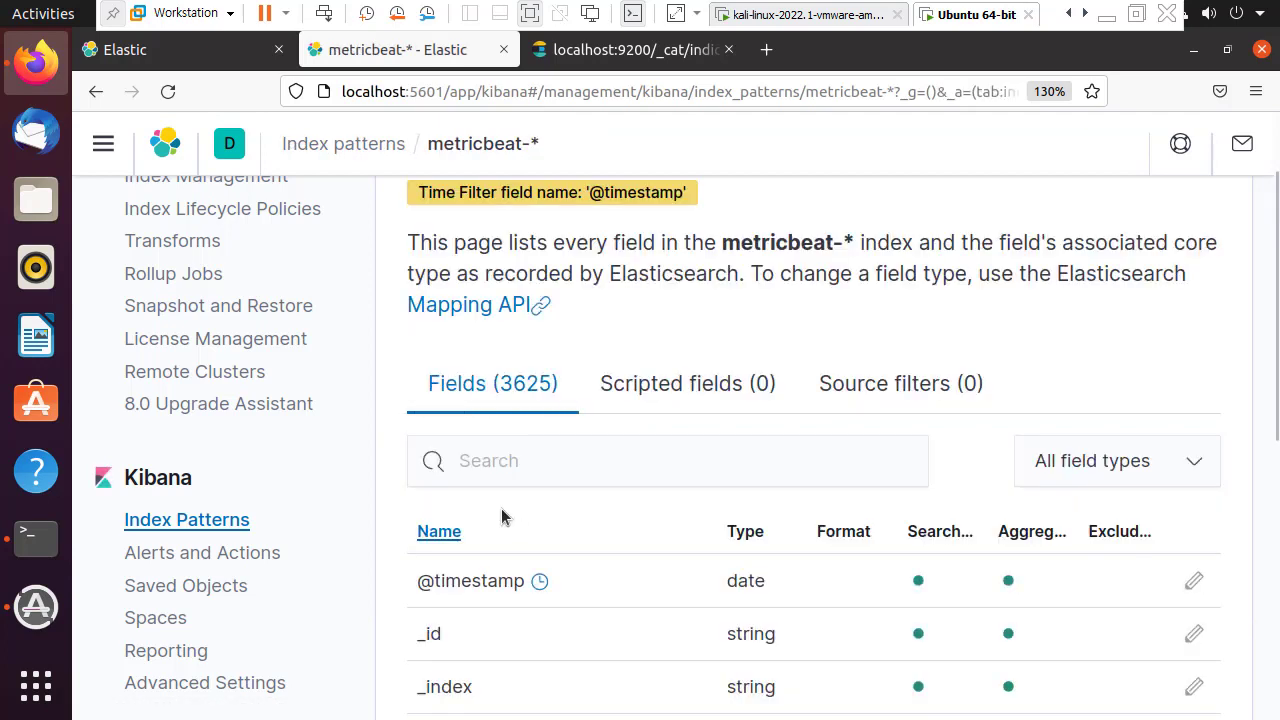
click(97, 92)
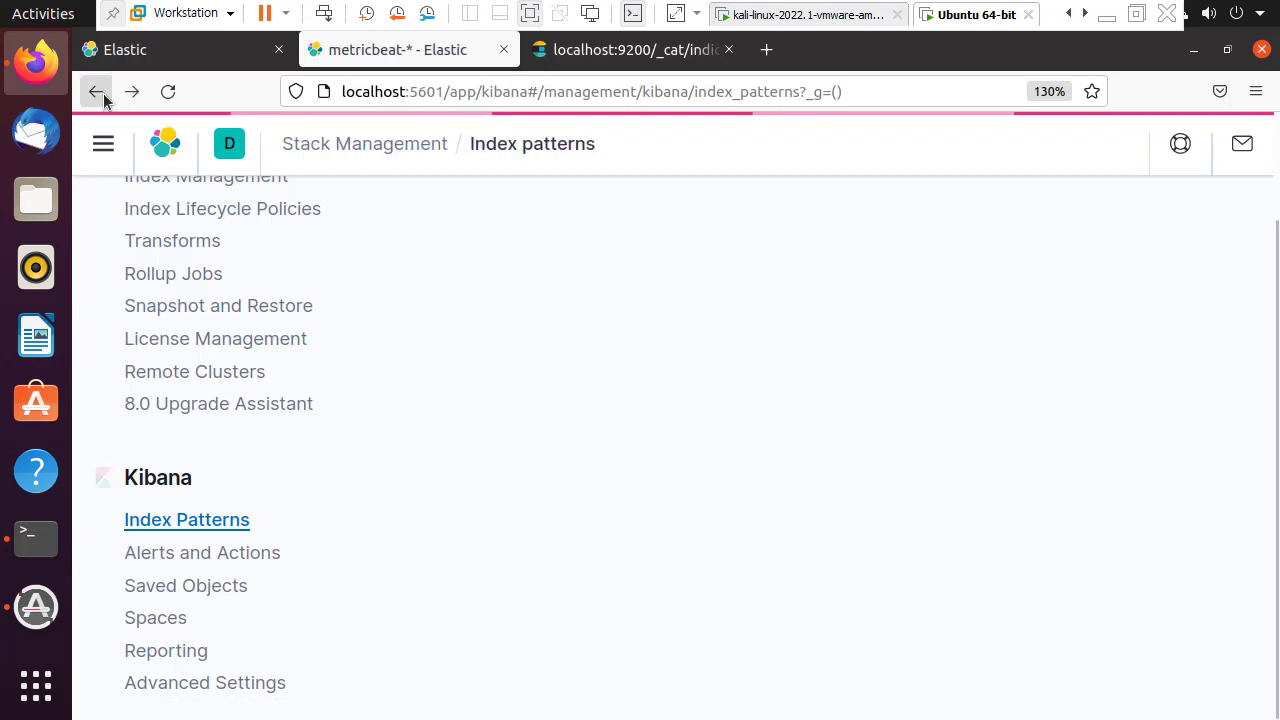
scroll(890, 310, up, 2)
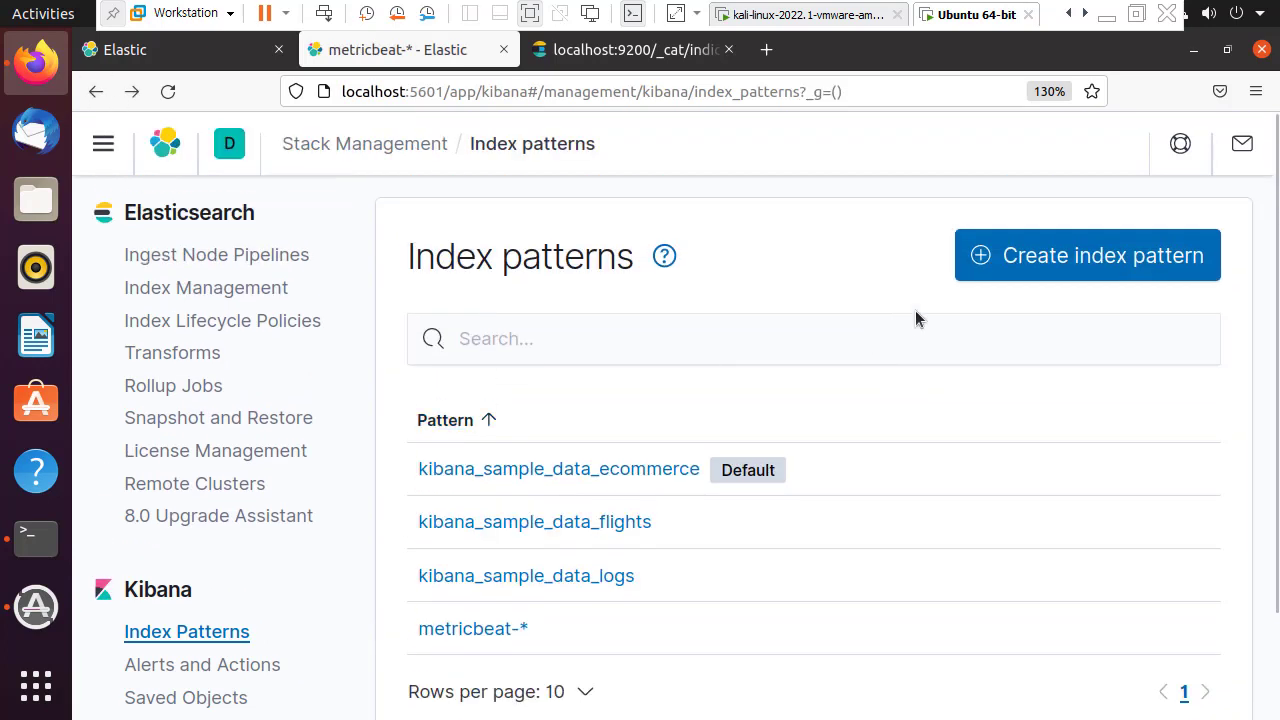
- Start creating an index pattern, enter metricbeat* as its definition, and check the matching index
key(ctrl+minus)
key(ctrl+minus)
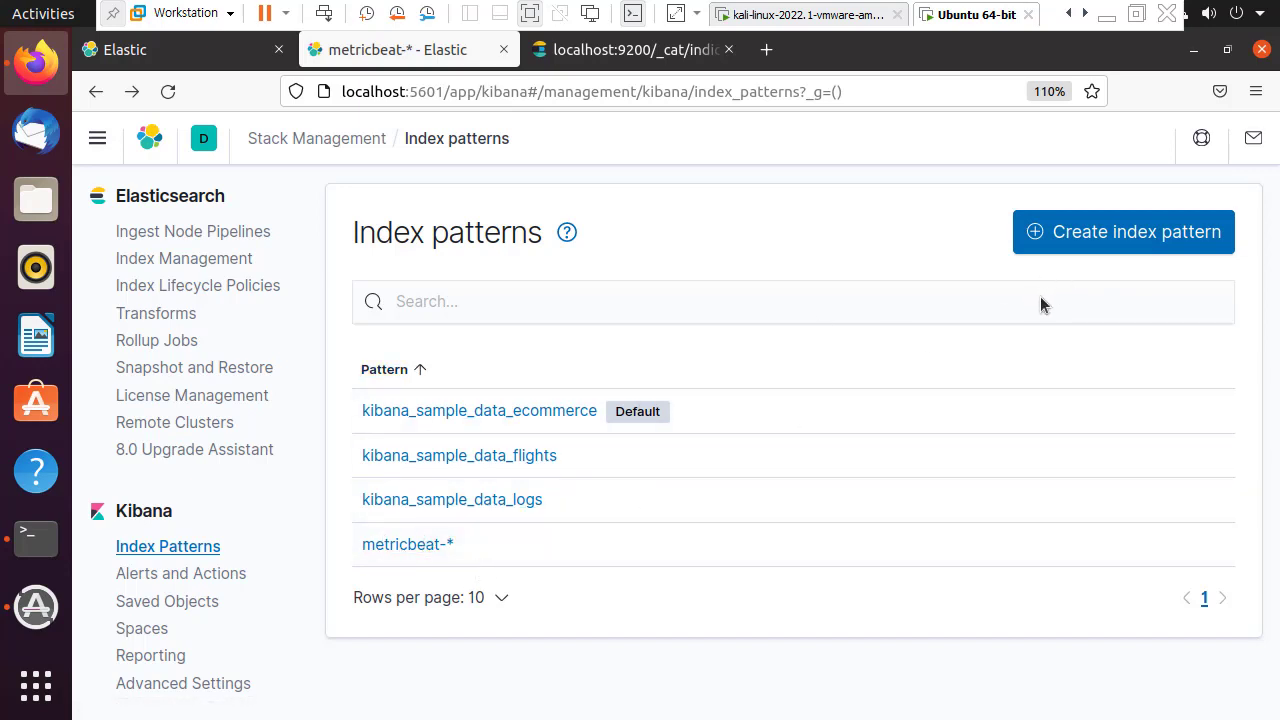
click(1151, 246)
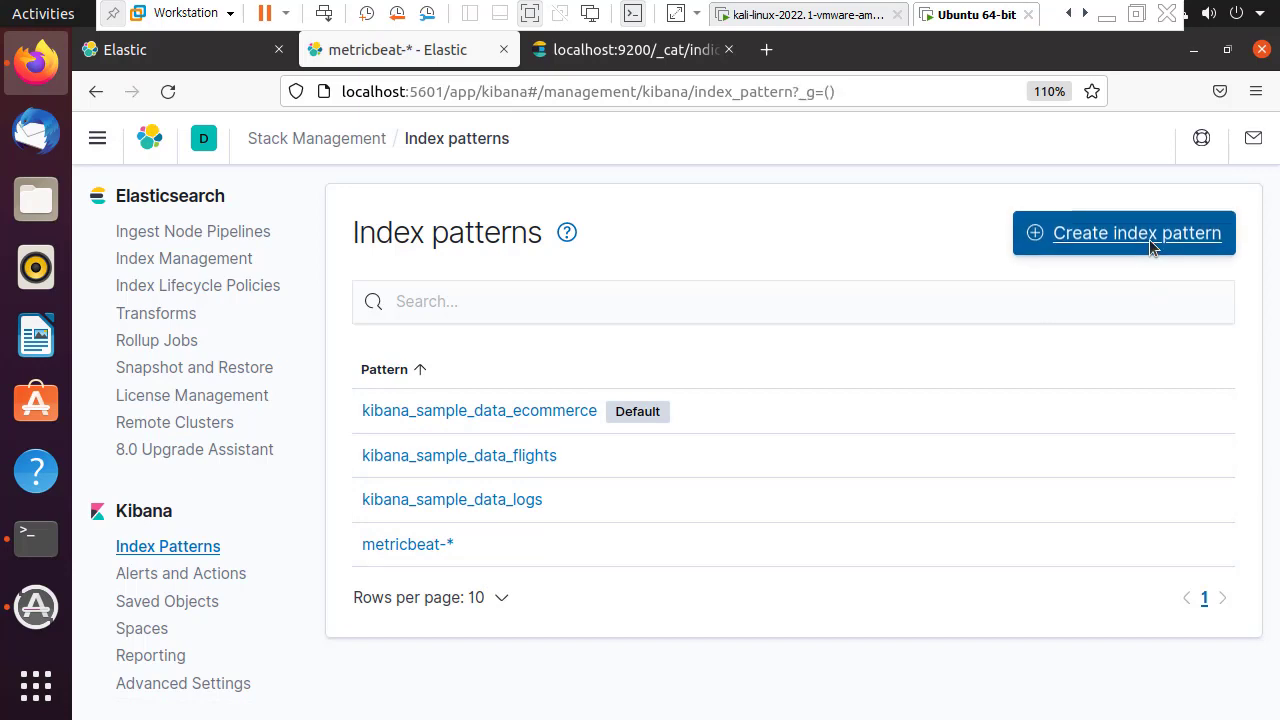
click(522, 449)
text(me)
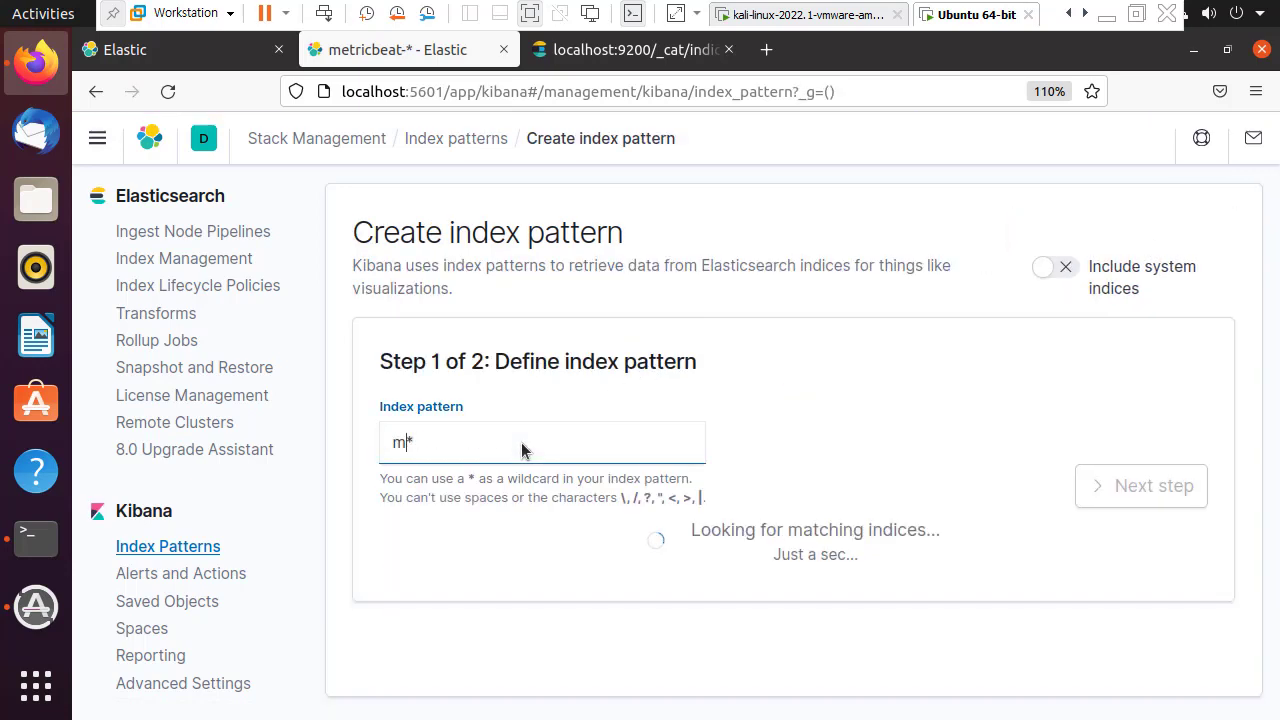
text(t)
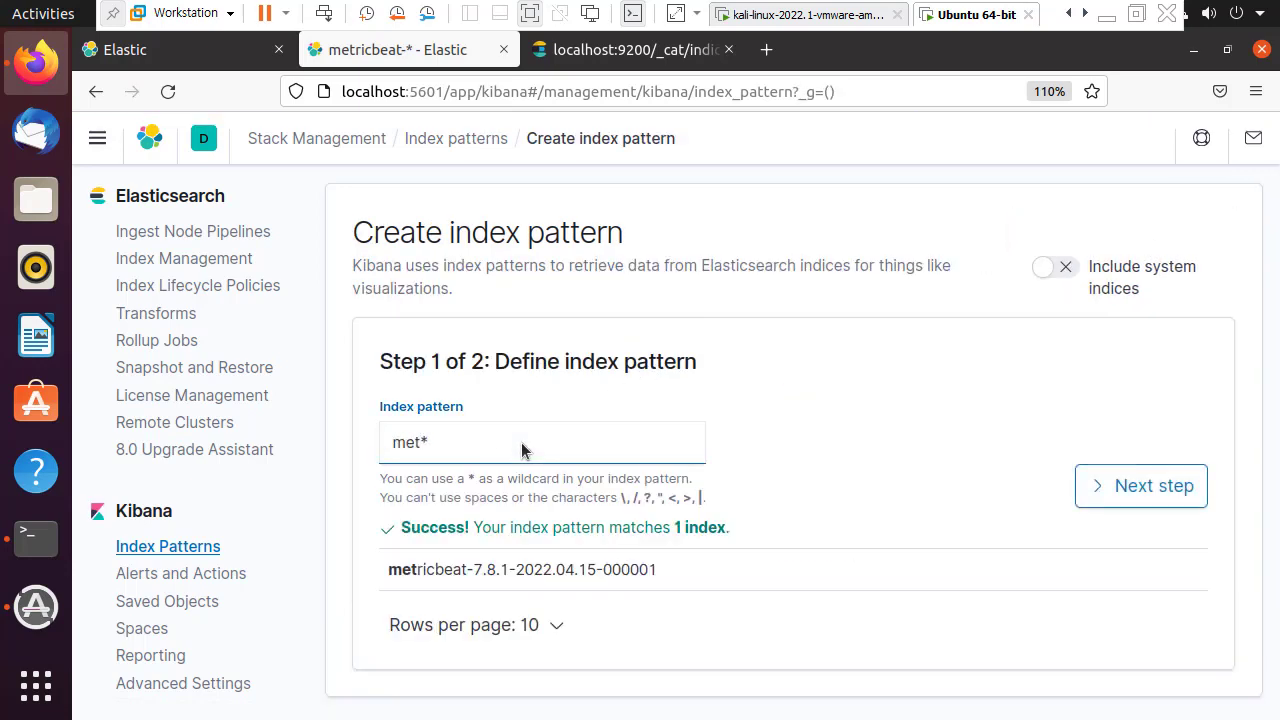
text(ricbeat)
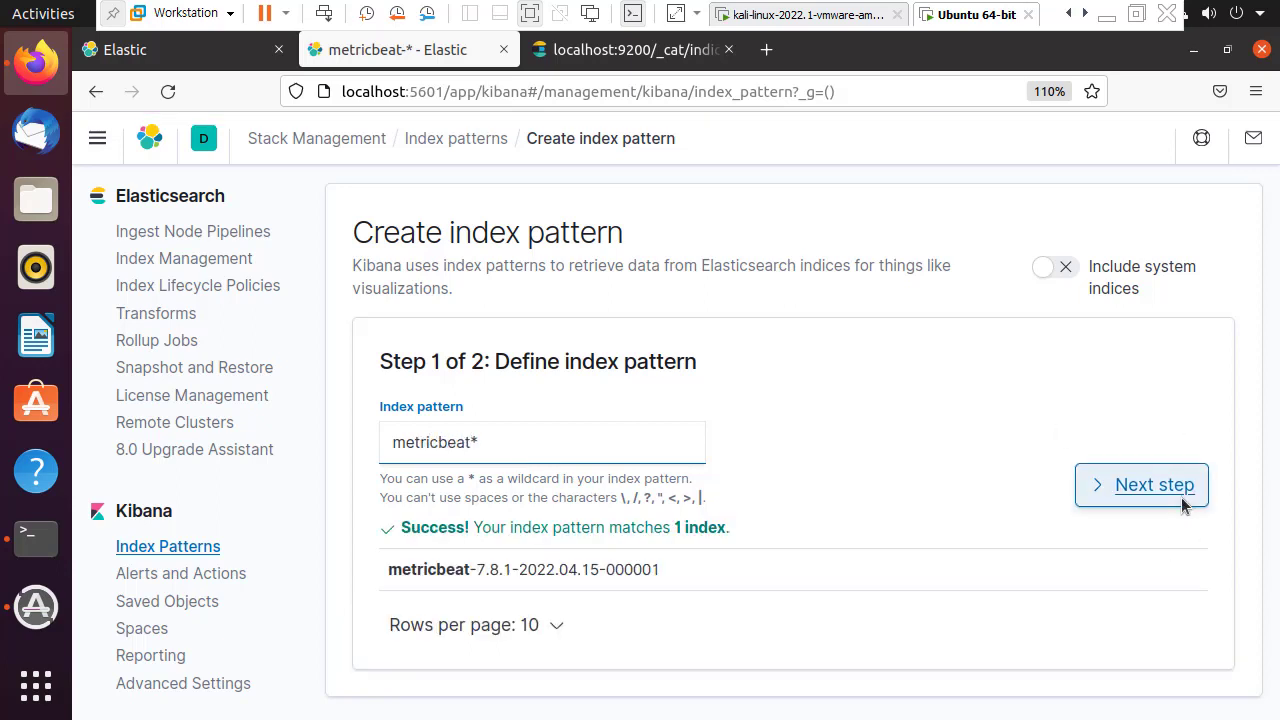
drag(651, 569, 440, 569)
click(440, 569)
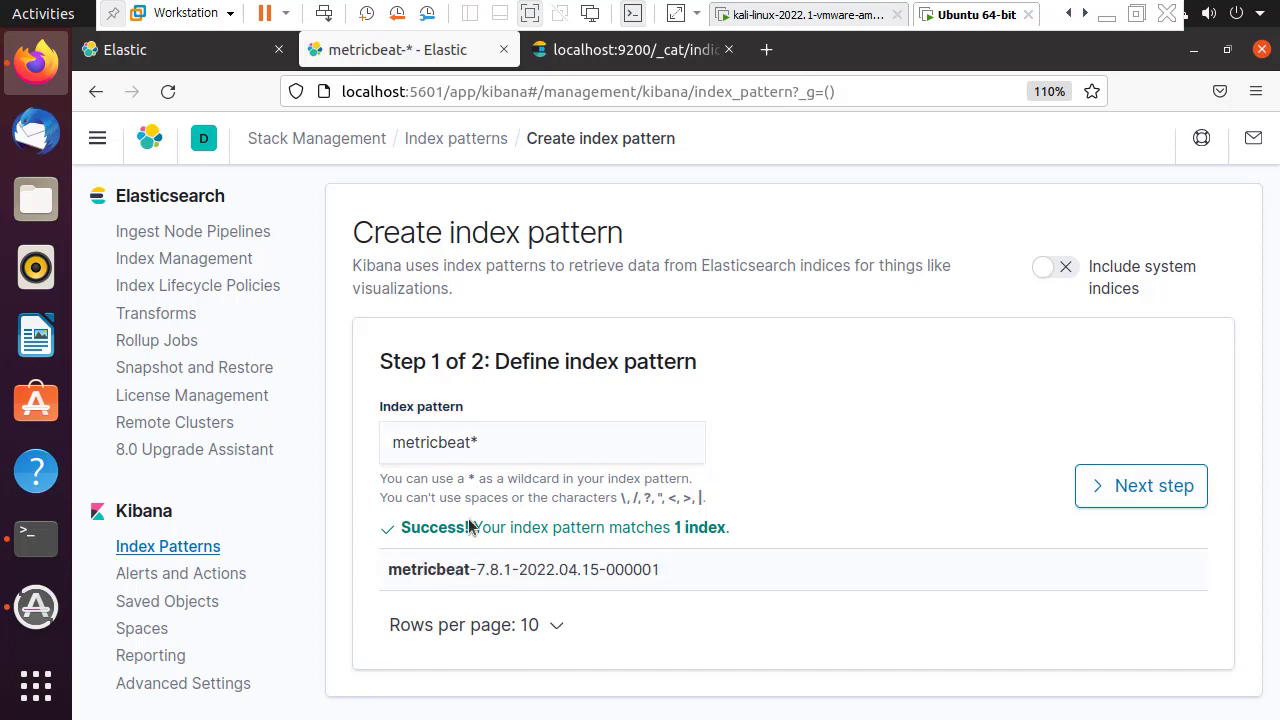
triple_click(372, 443)
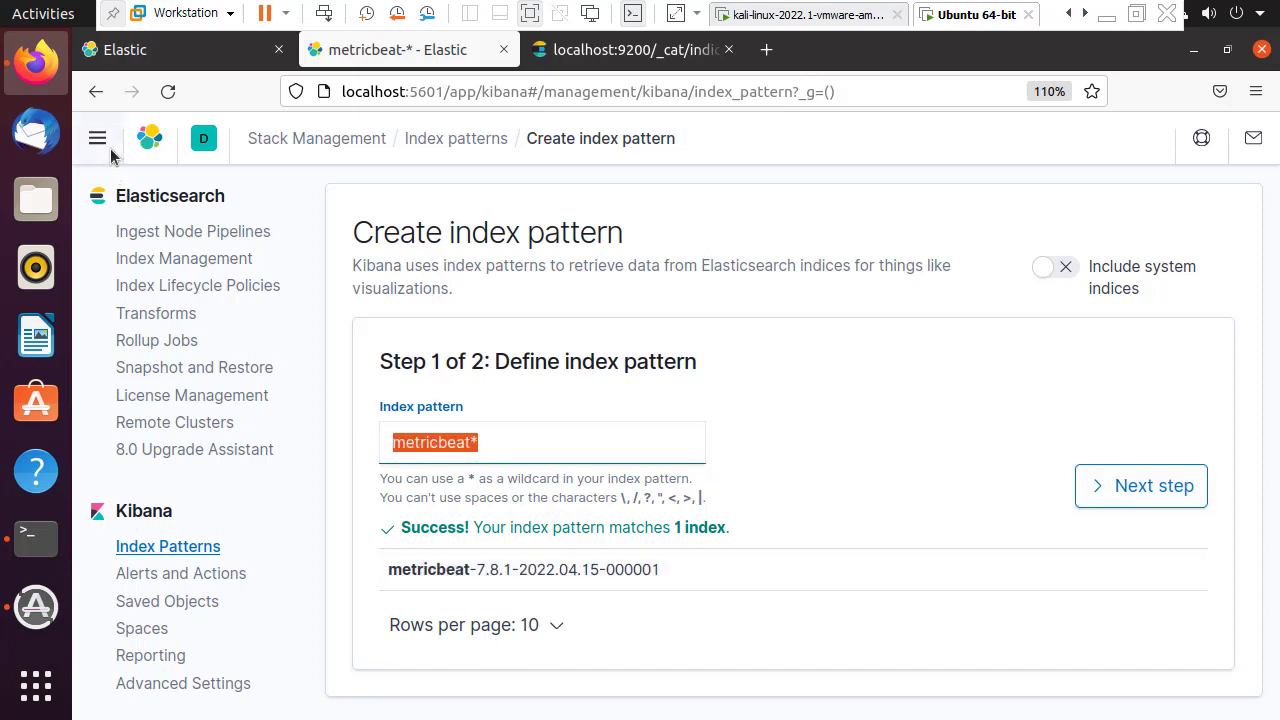
- Open the Observability Metrics inventory and reset the page zoom to 100%
click(106, 149)
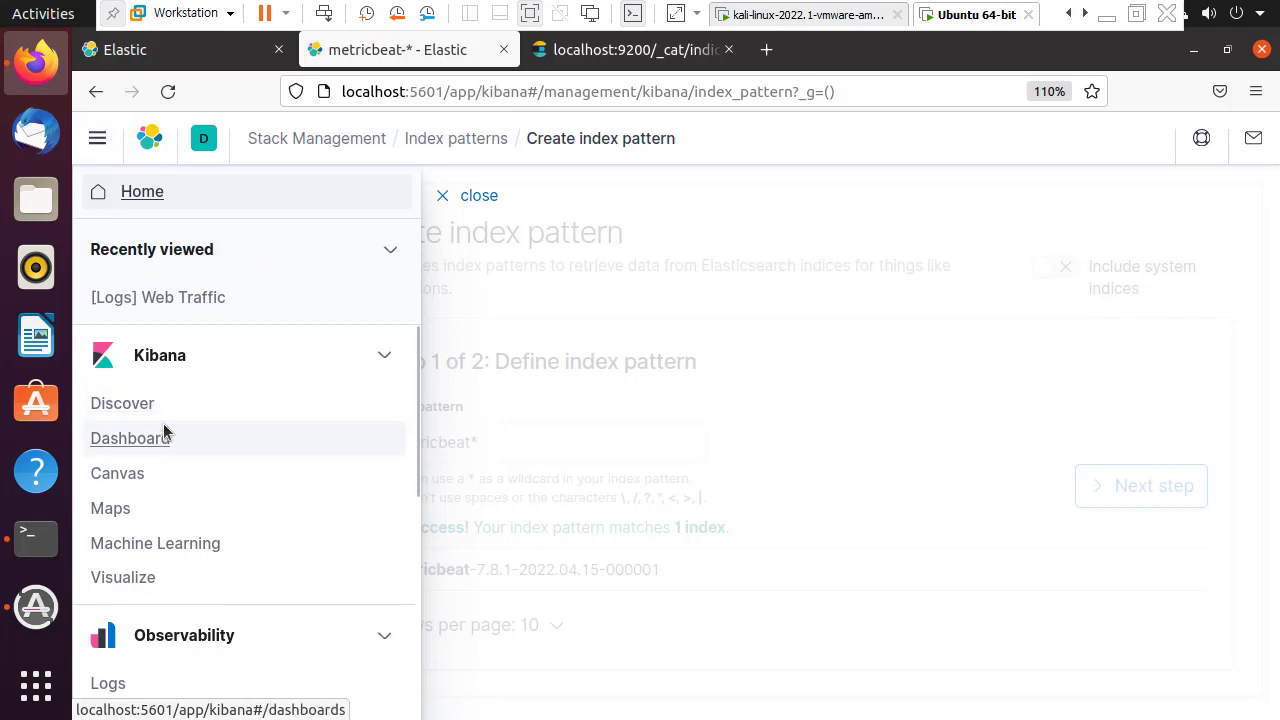
scroll(170, 450, down, 5)
scroll(180, 470, up, 3)
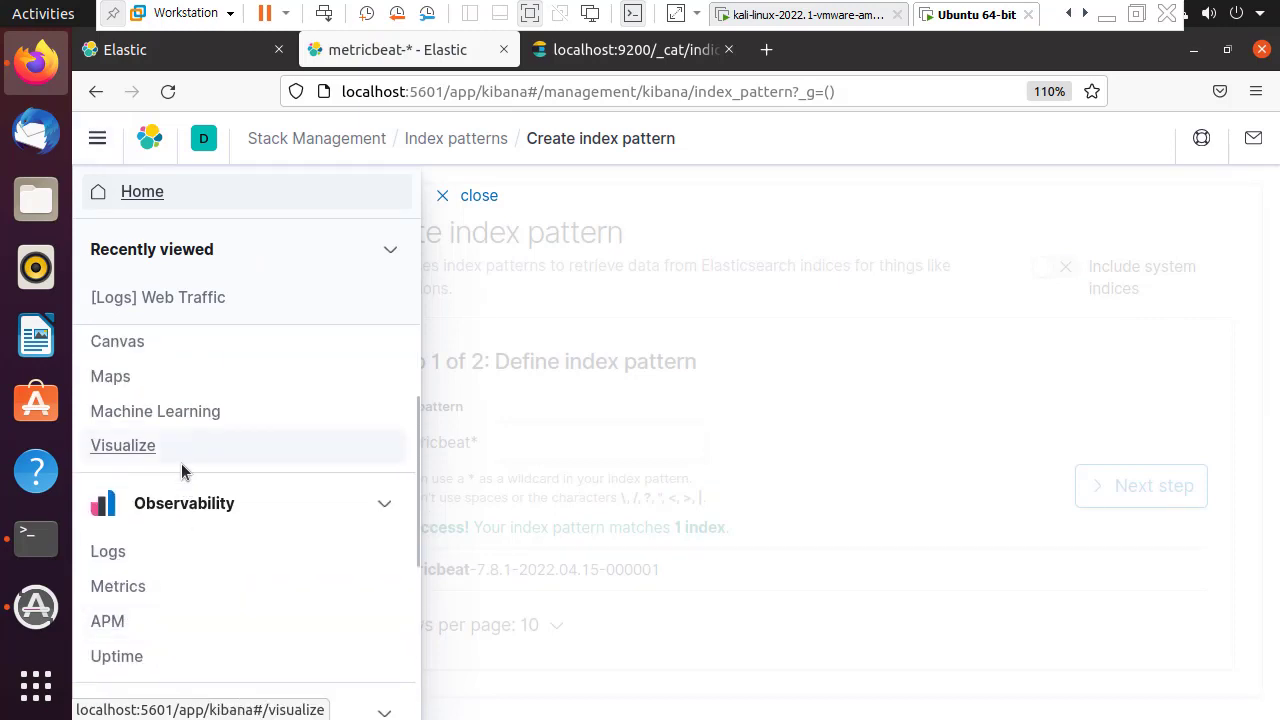
scroll(157, 420, up, 3)
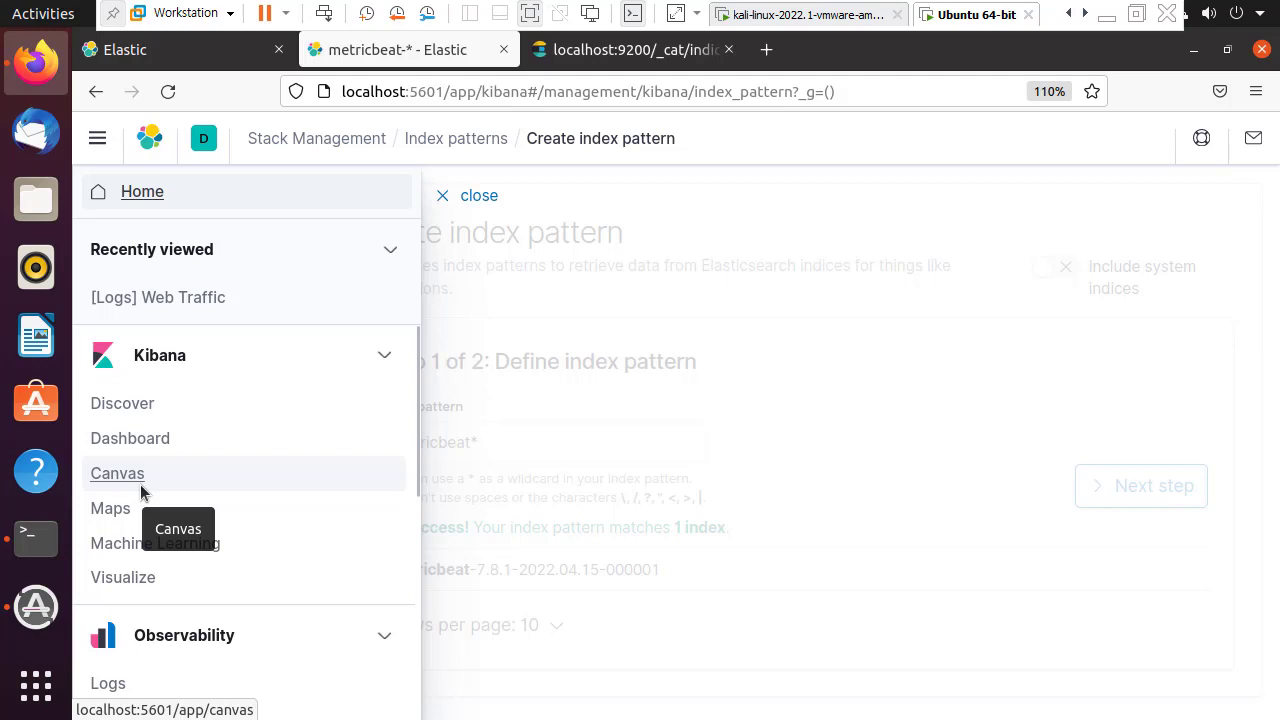
scroll(200, 417, down, 3)
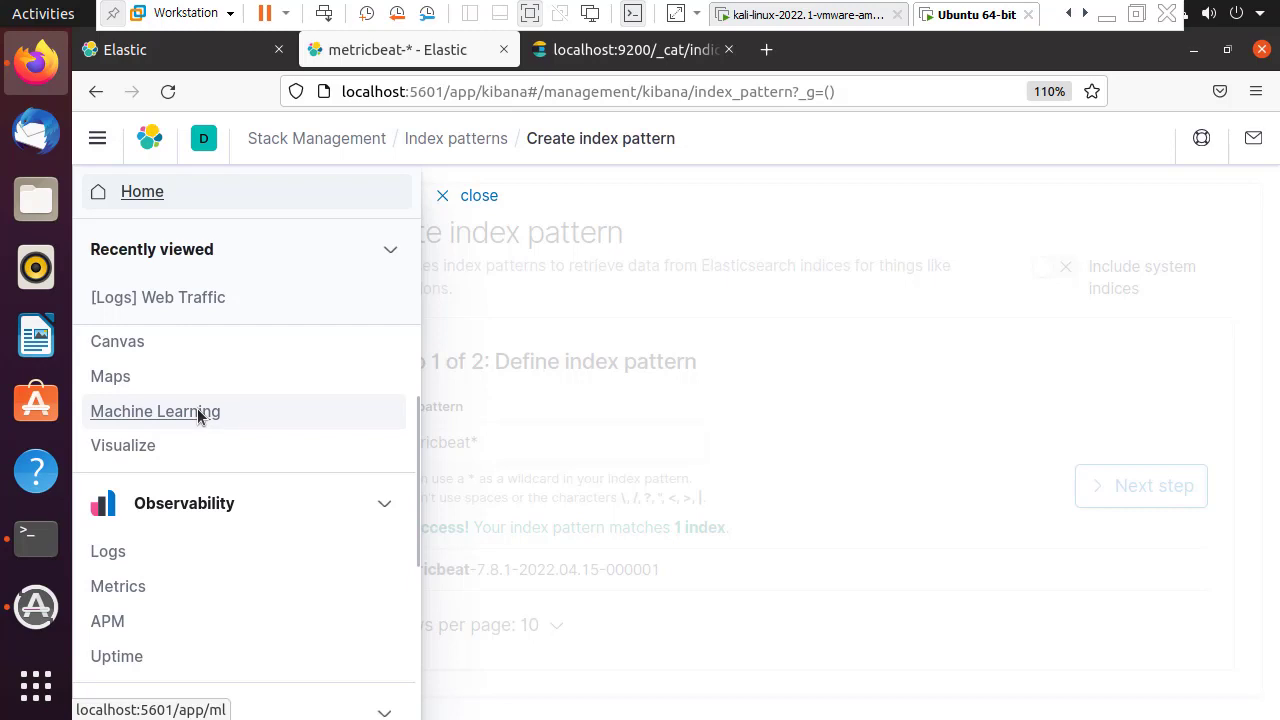
click(112, 596)
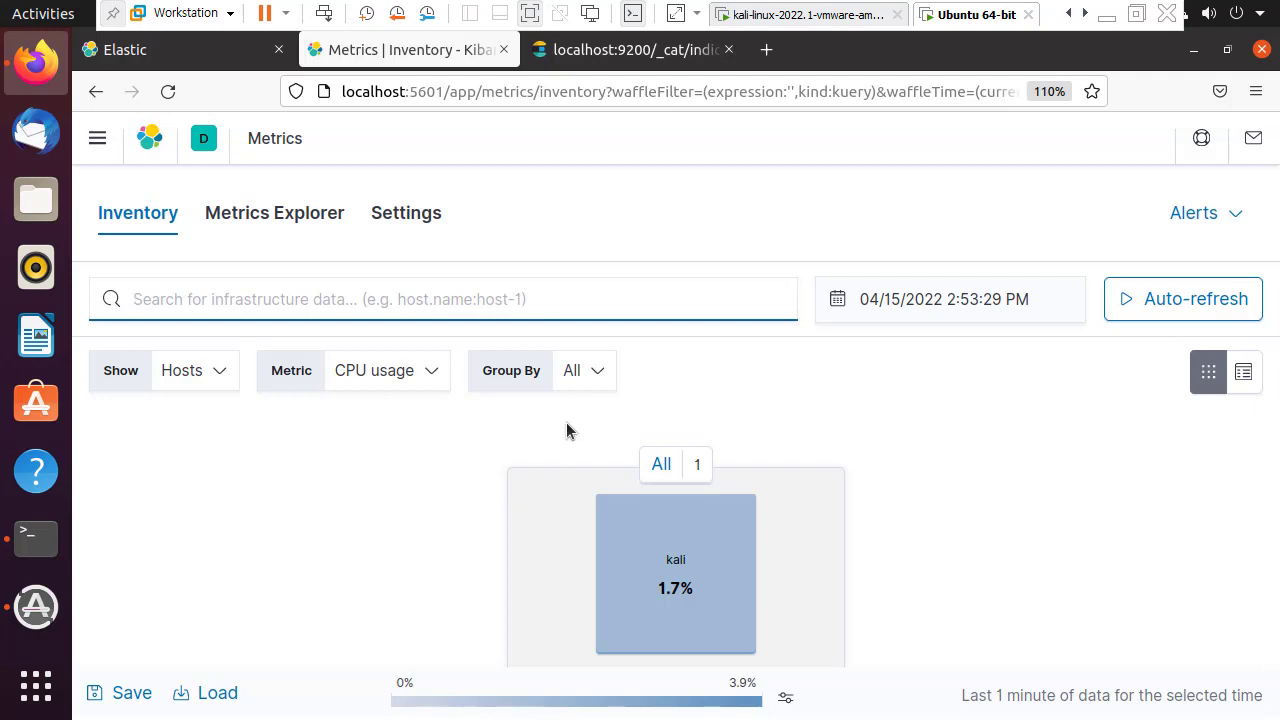
mouse_move(703, 531)
key(ctrl+0)
mouse_move(680, 578)
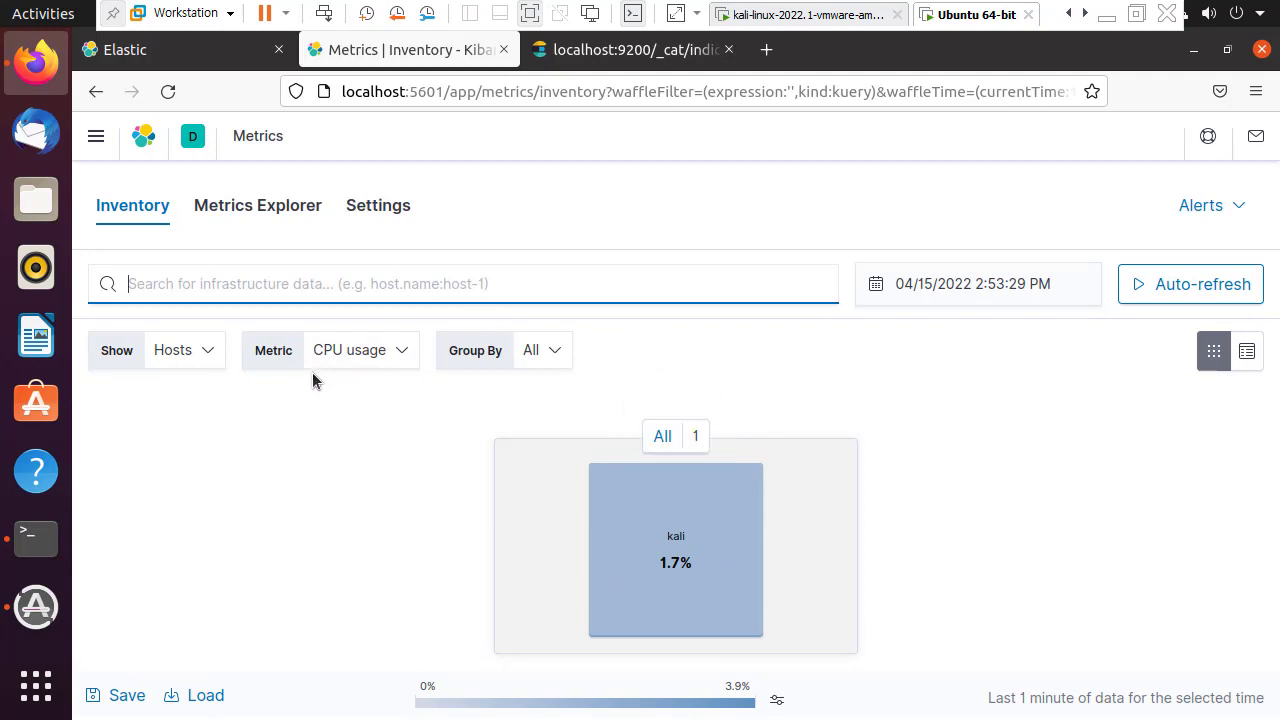
- Look over the inventory's resource types, keep Hosts, and set the metric to Memory usage for the kali host
click(206, 358)
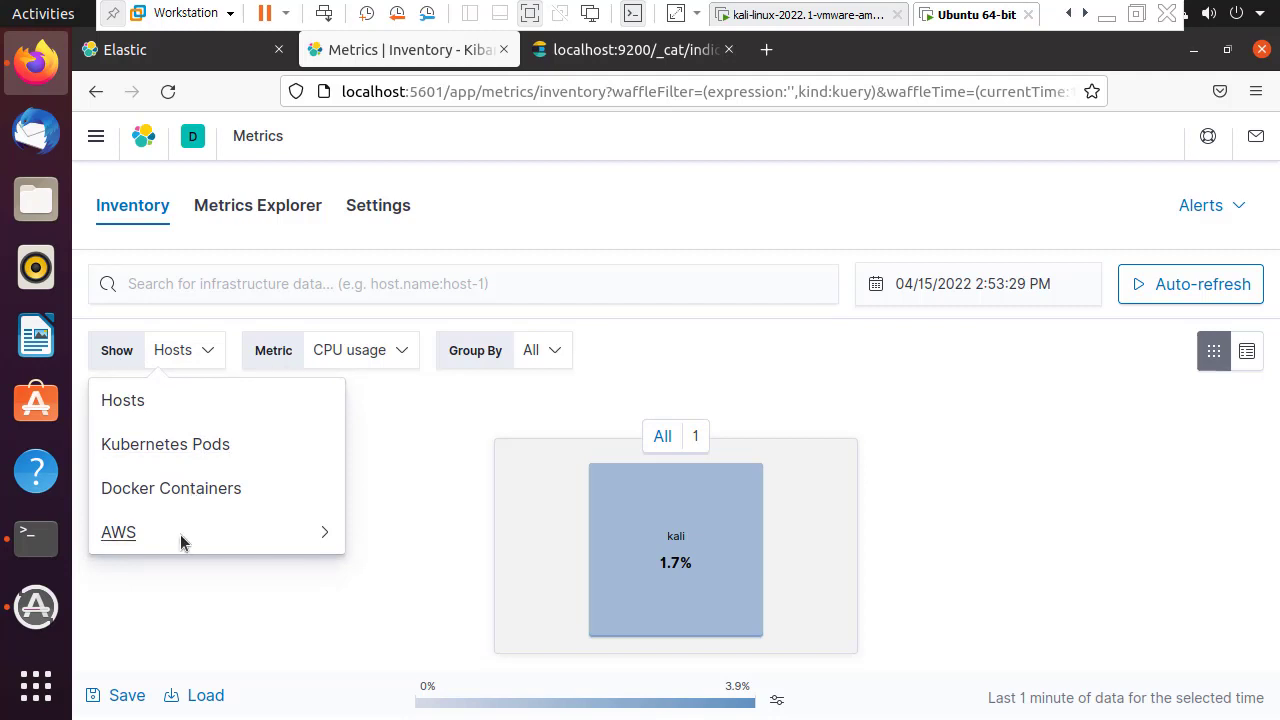
click(391, 446)
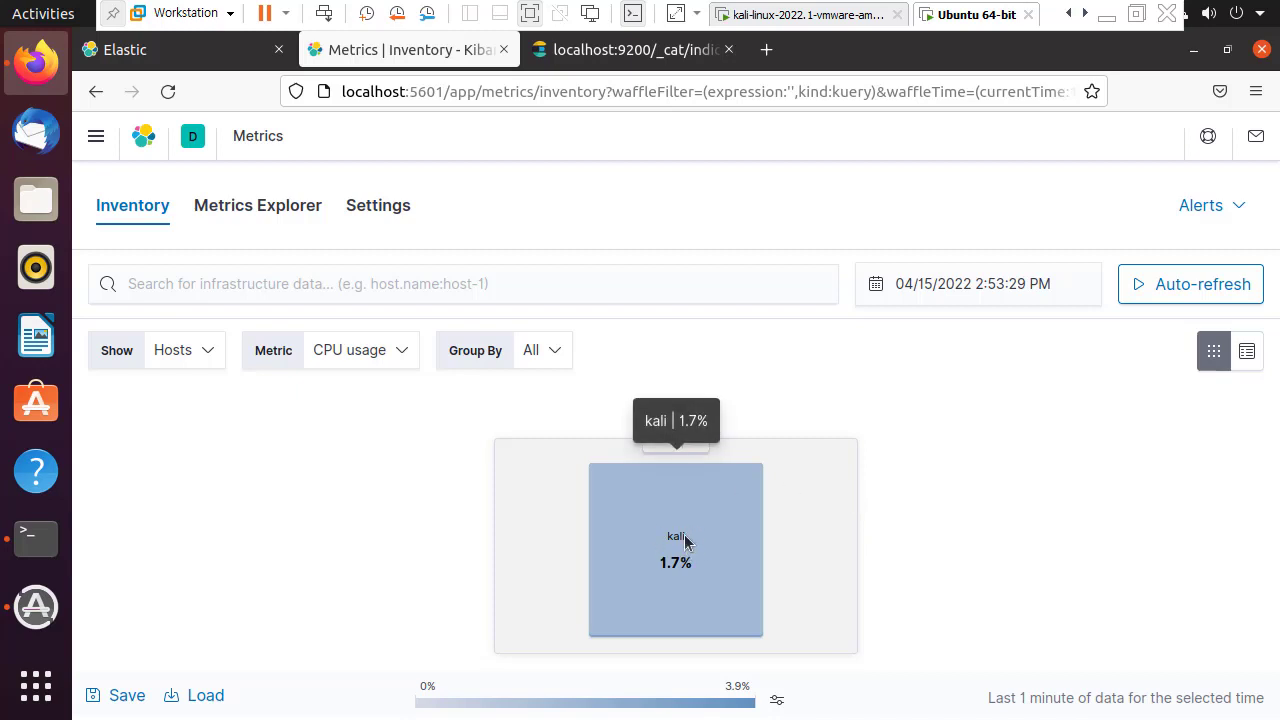
click(400, 354)
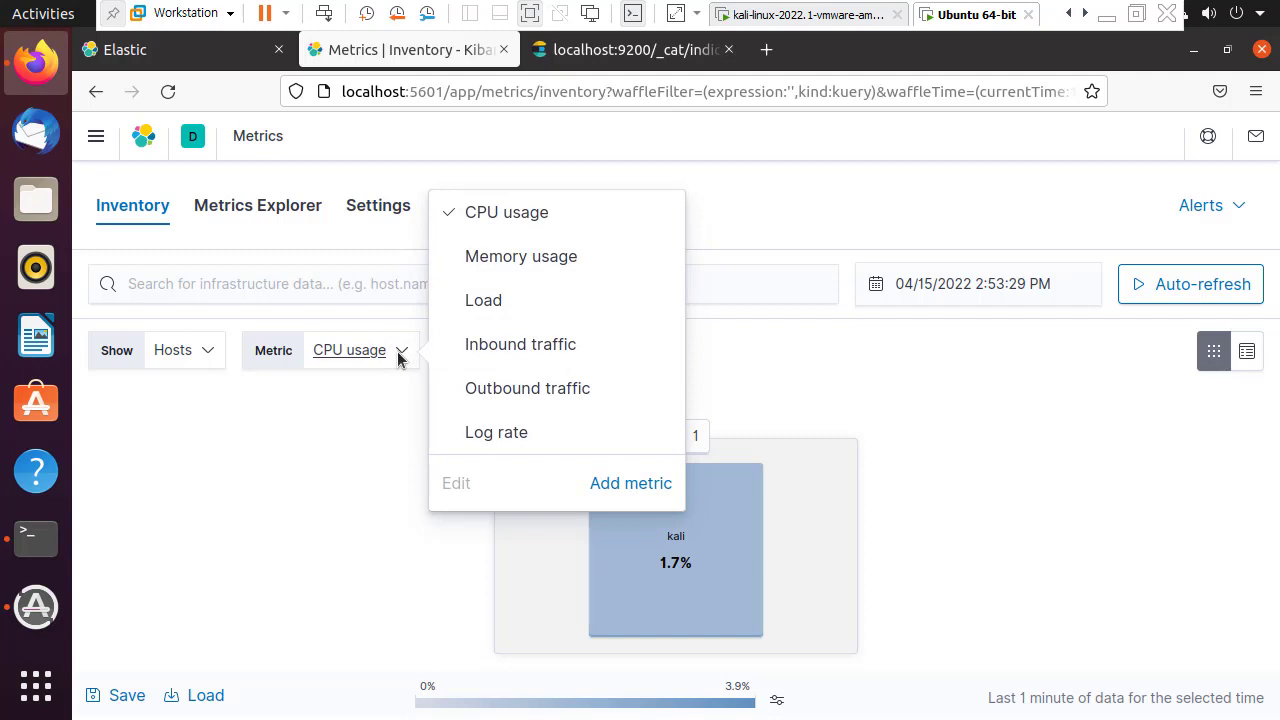
click(537, 258)
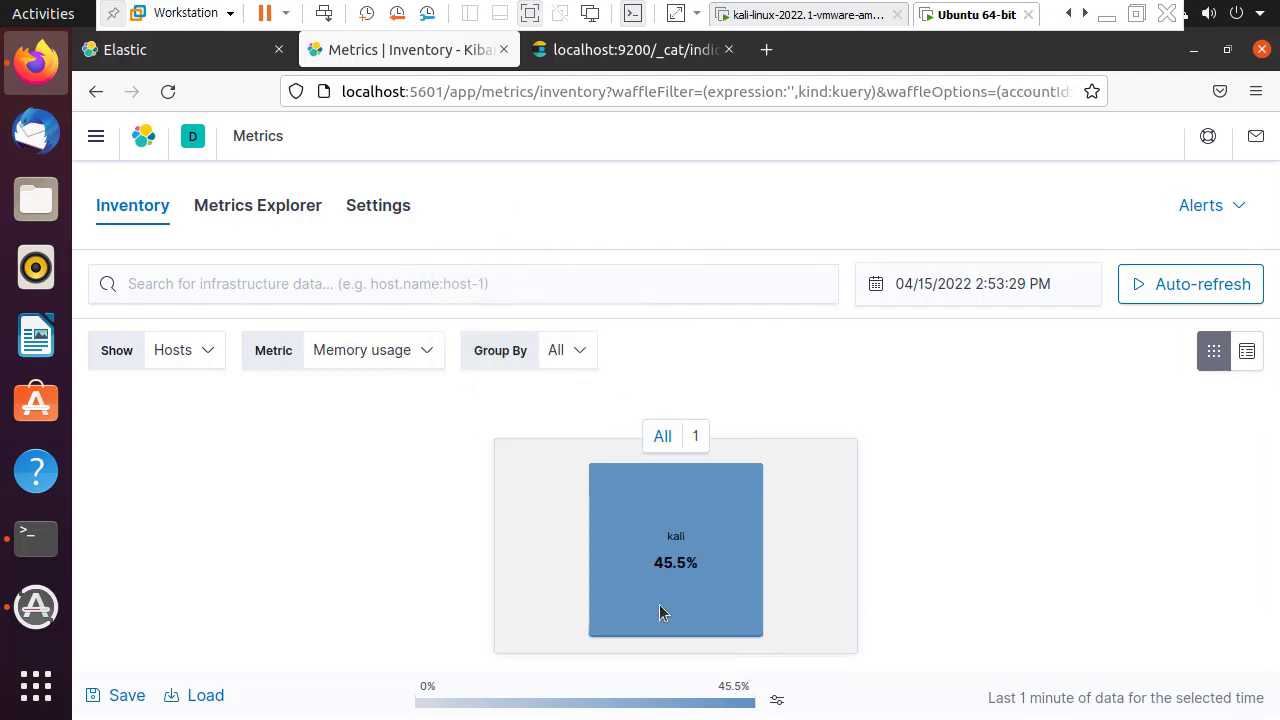
mouse_move(661, 512)
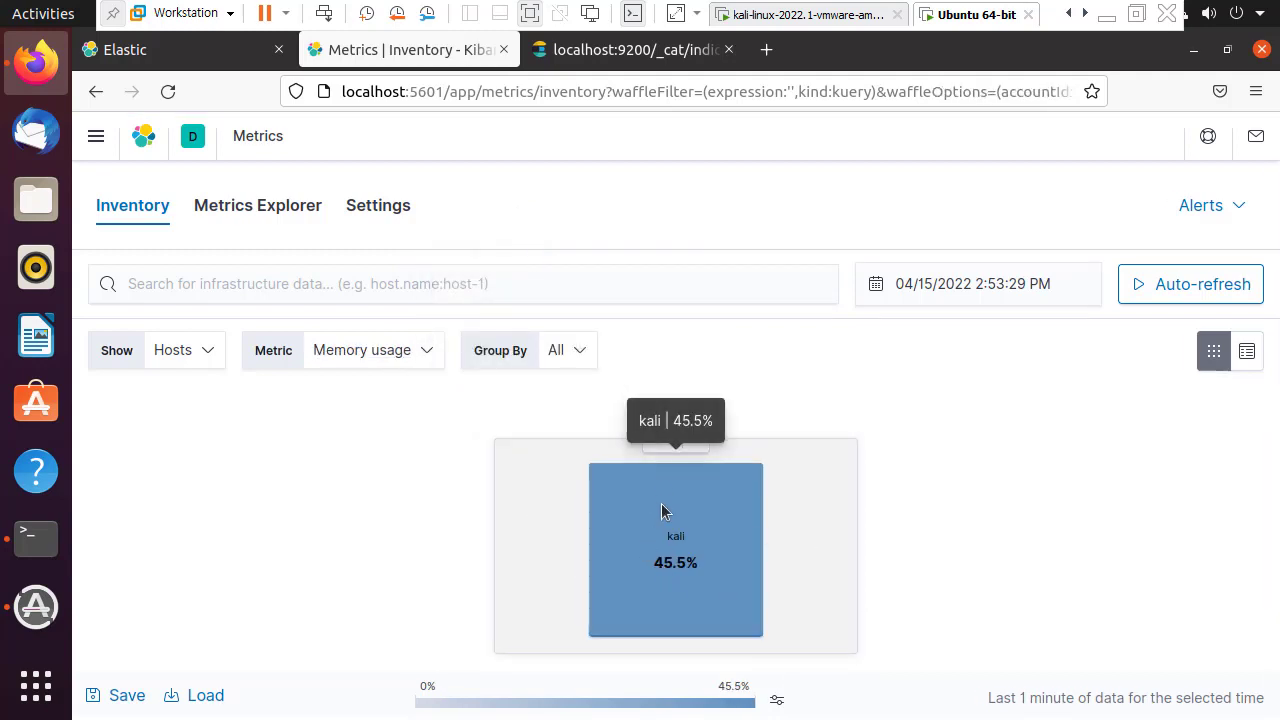
- View the kali host's Inbound traffic in the inventory and set the metric to CPU usage
click(400, 356)
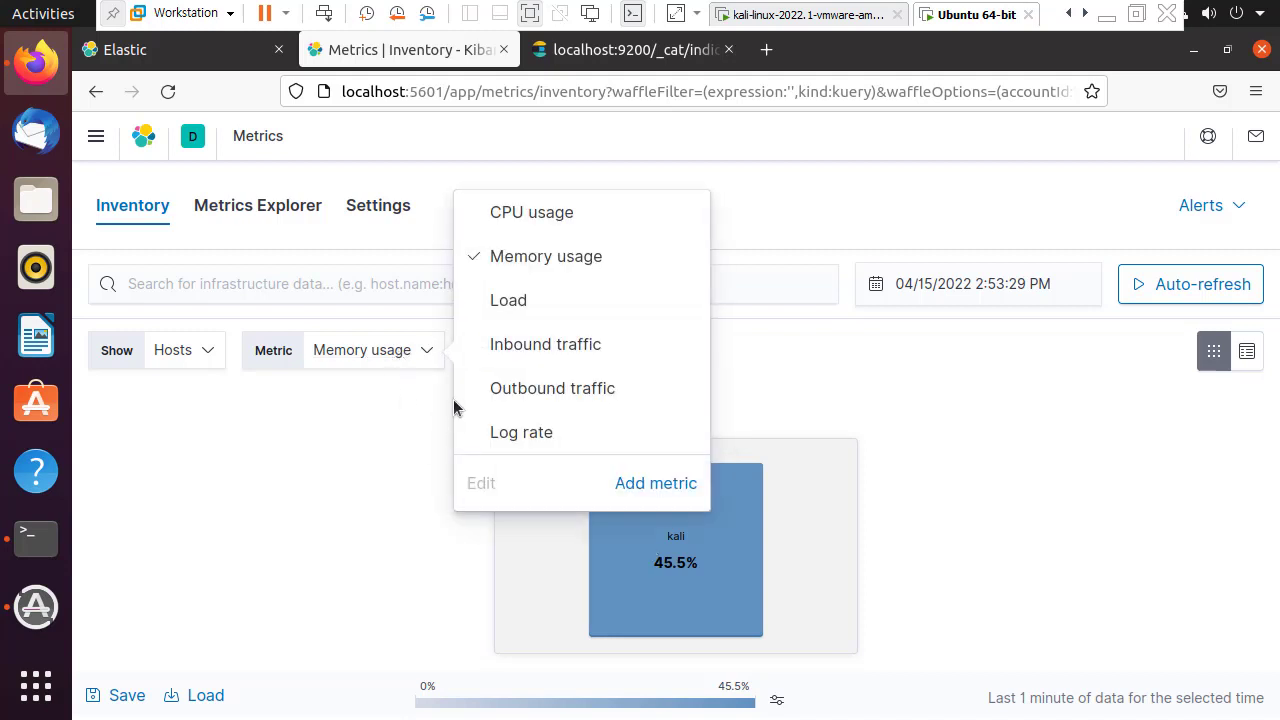
click(522, 352)
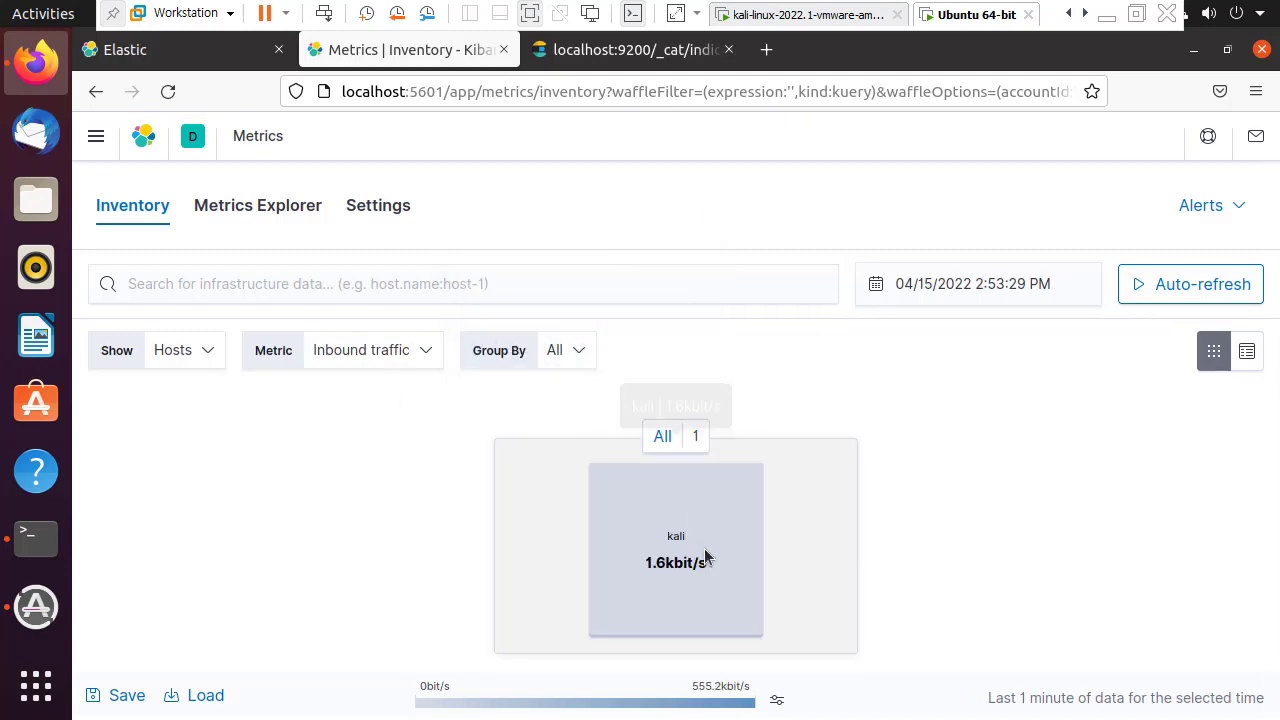
click(386, 352)
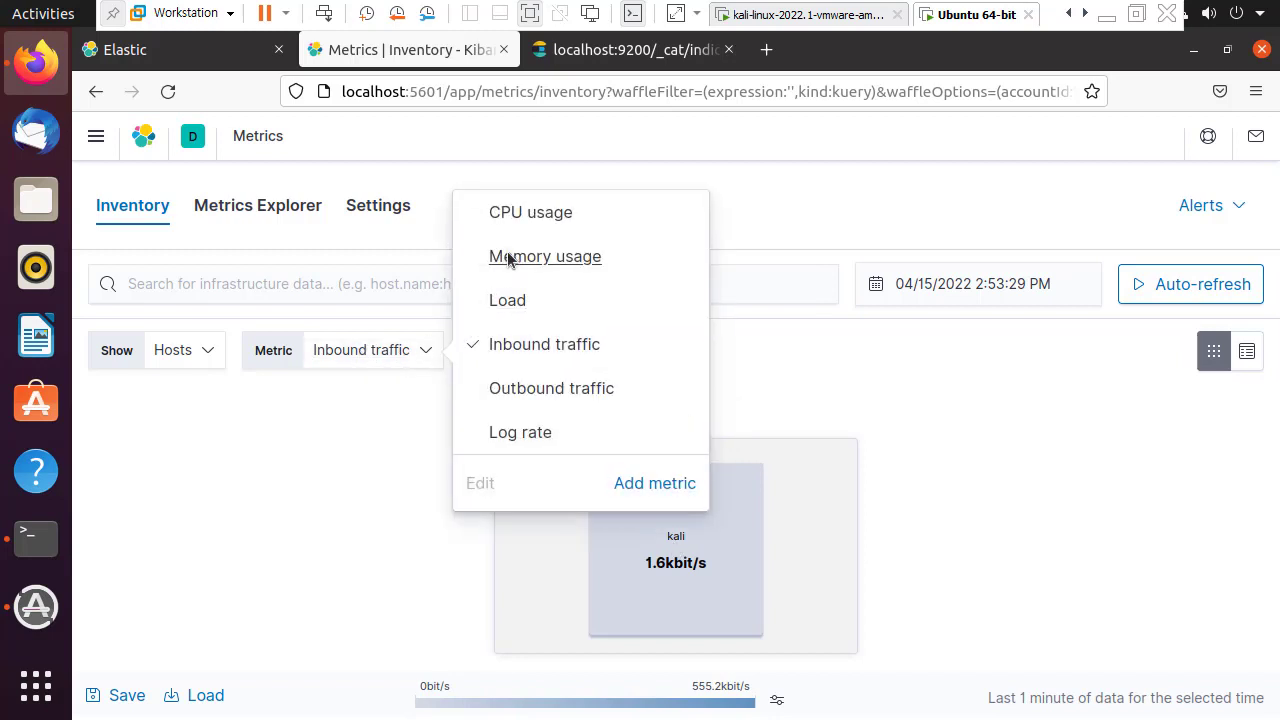
click(512, 220)
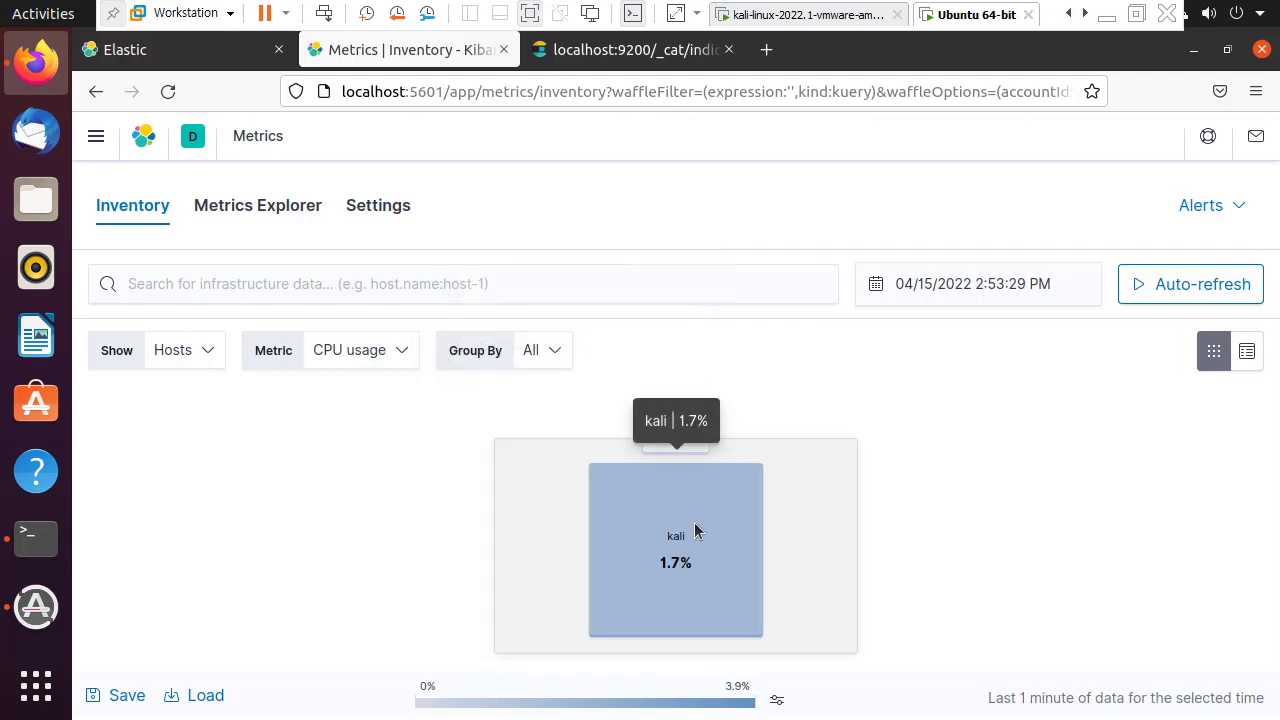
- Open the kali host's metrics details and skim its charts at 80% page zoom before restoring 100%
click(660, 530)
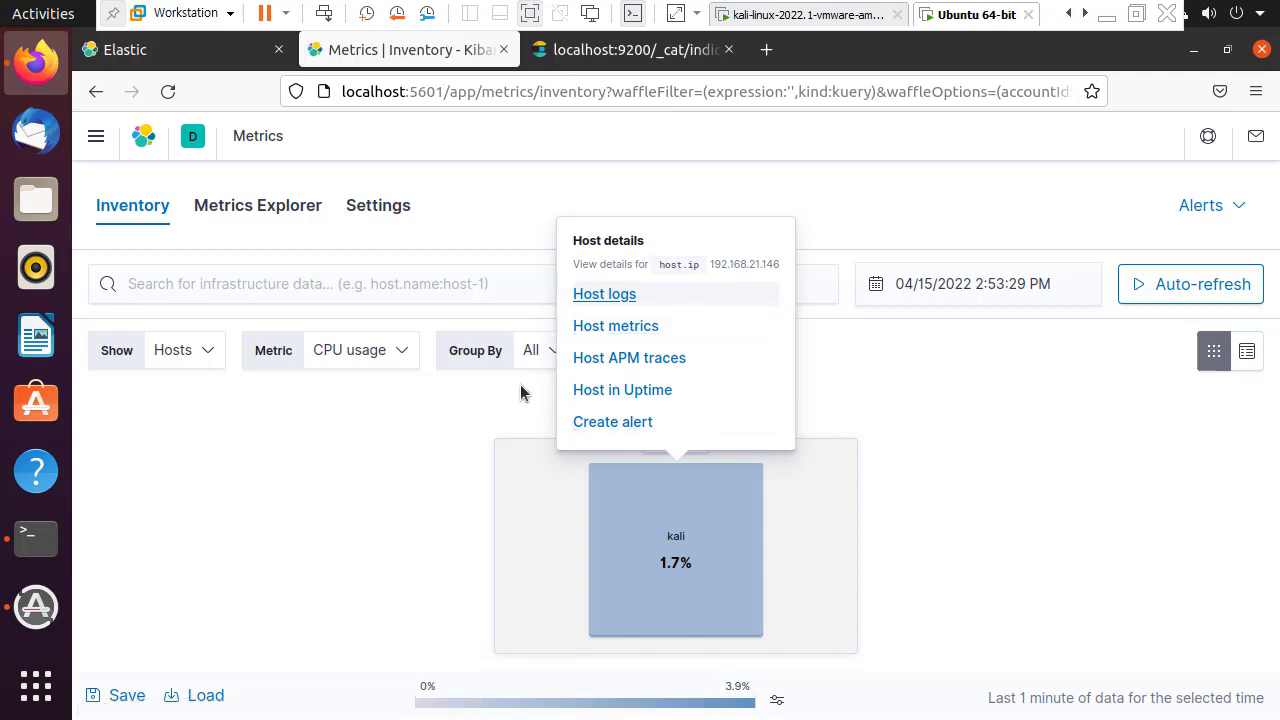
click(633, 330)
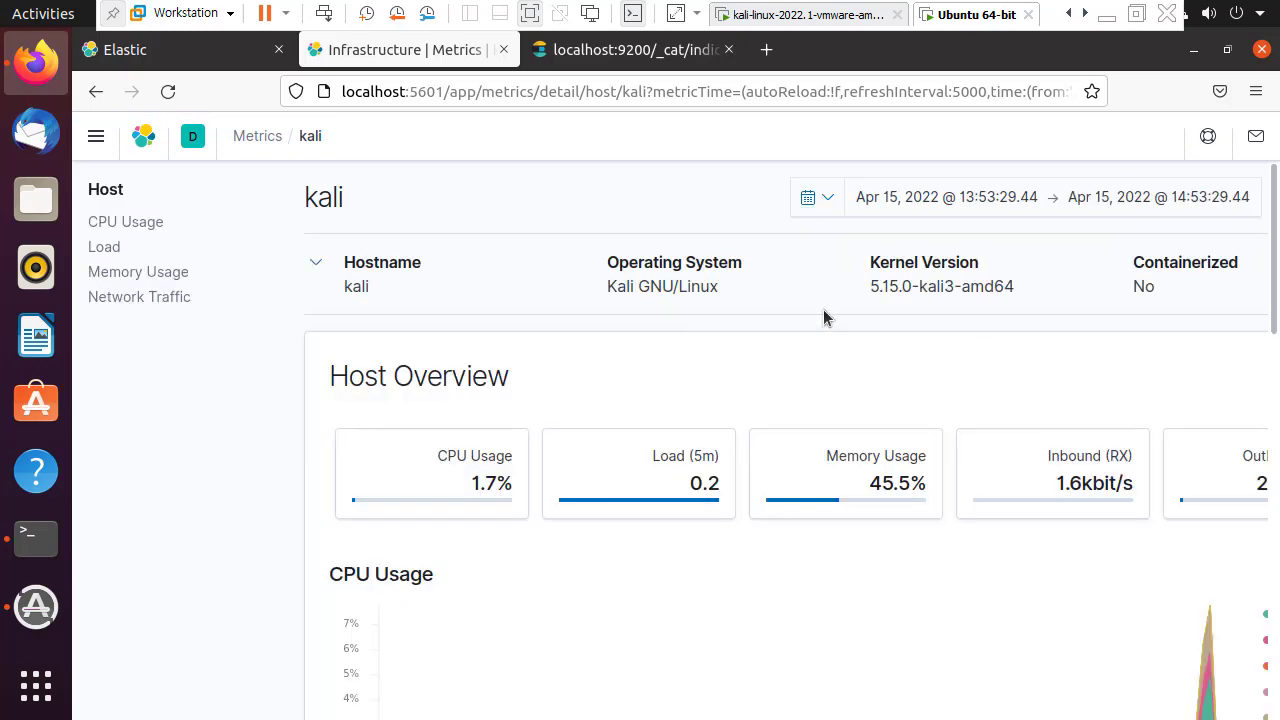
key(ctrl+minus)
key(ctrl+minus)
scroll(1040, 356, down, 3)
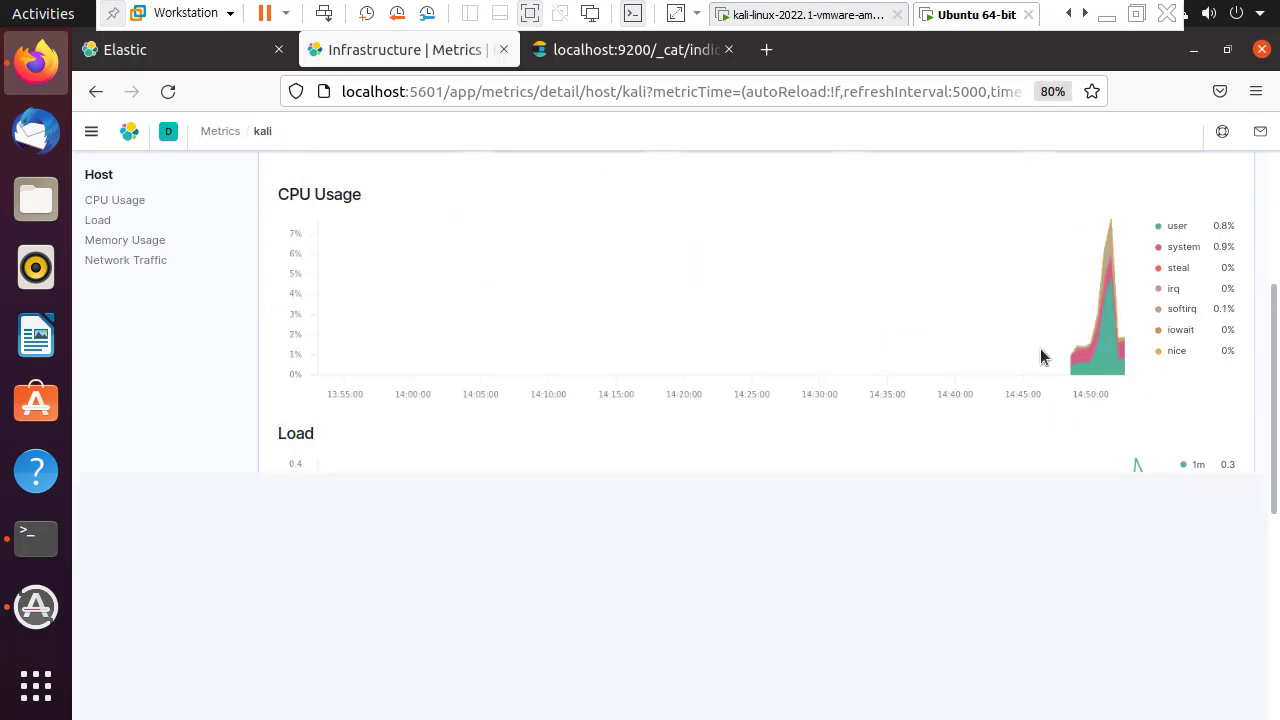
scroll(977, 396, down, 5)
scroll(977, 396, up, 8)
key(ctrl+0)
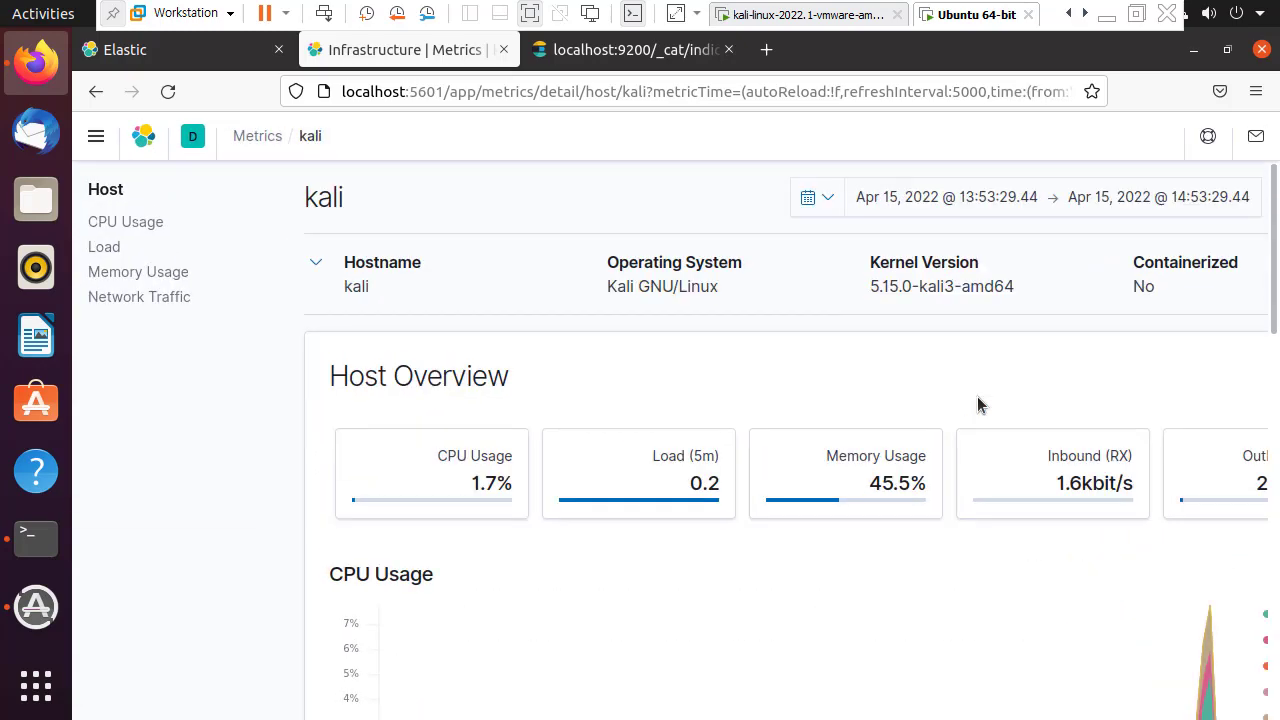
- Examine the kali host's CPU Usage, Load and Network Traffic charts and return to the Host Overview
scroll(978, 404, down, 4)
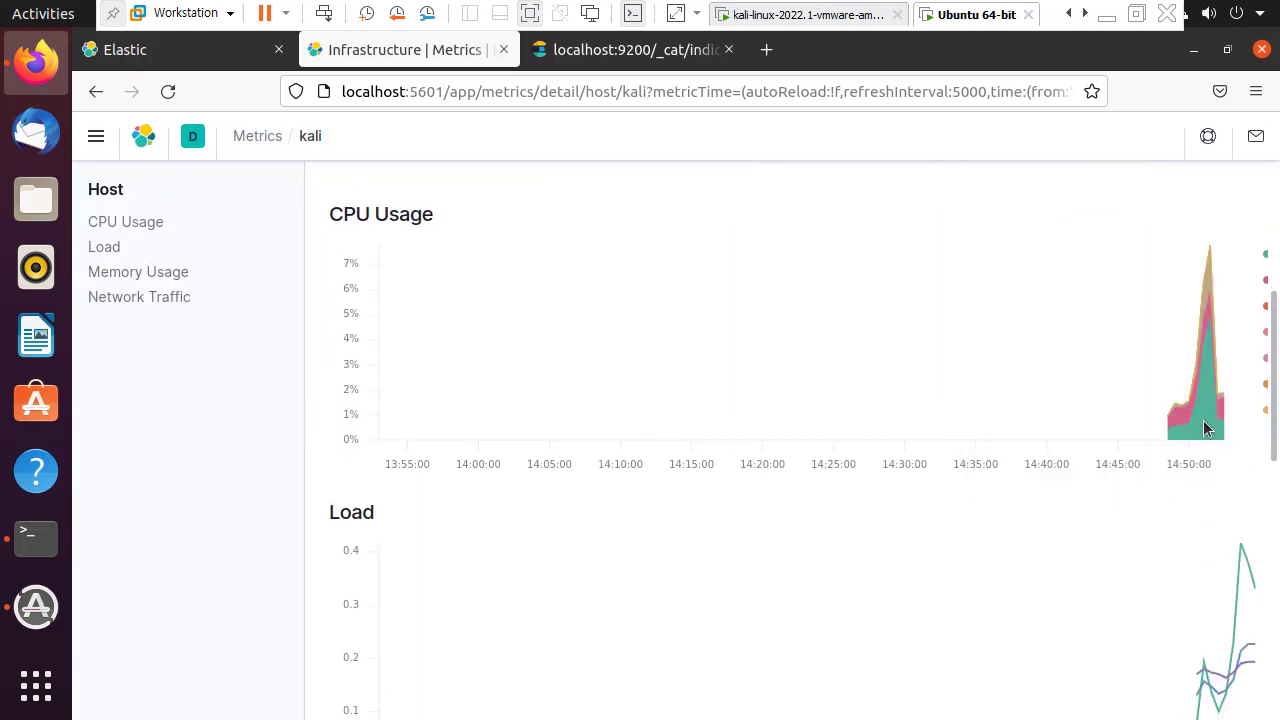
scroll(1240, 490, down, 2)
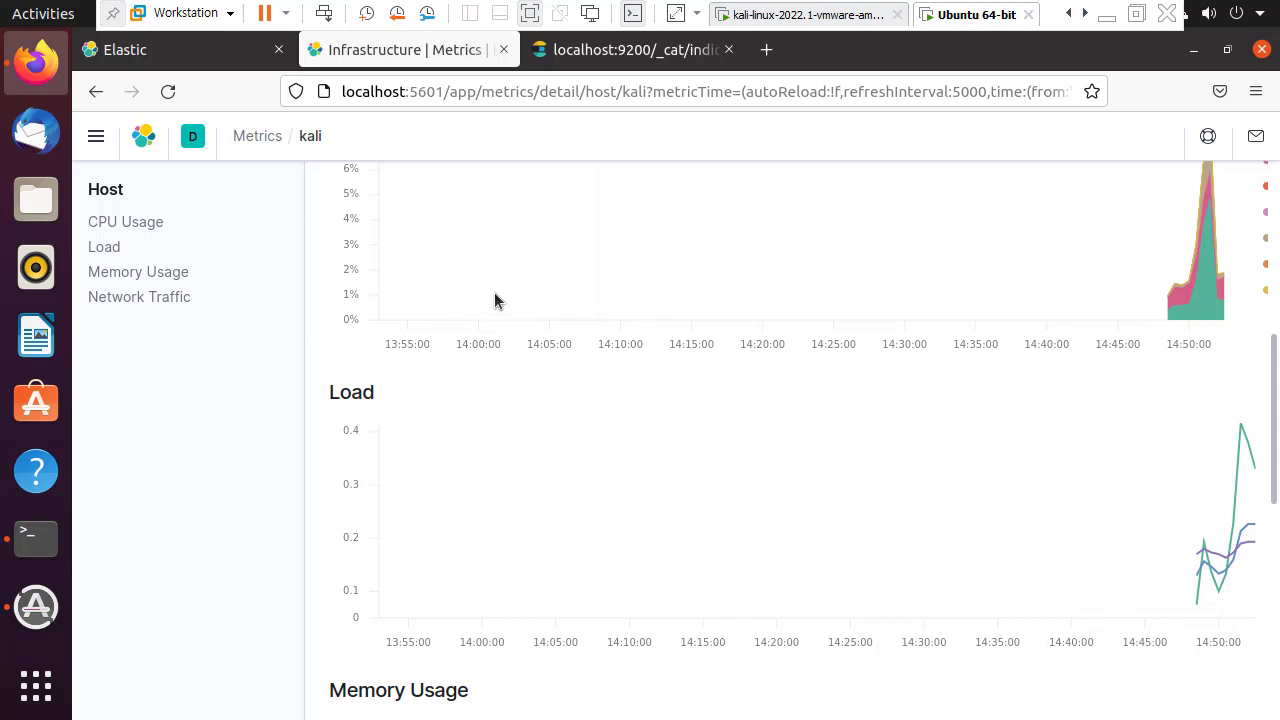
scroll(494, 300, up, 2)
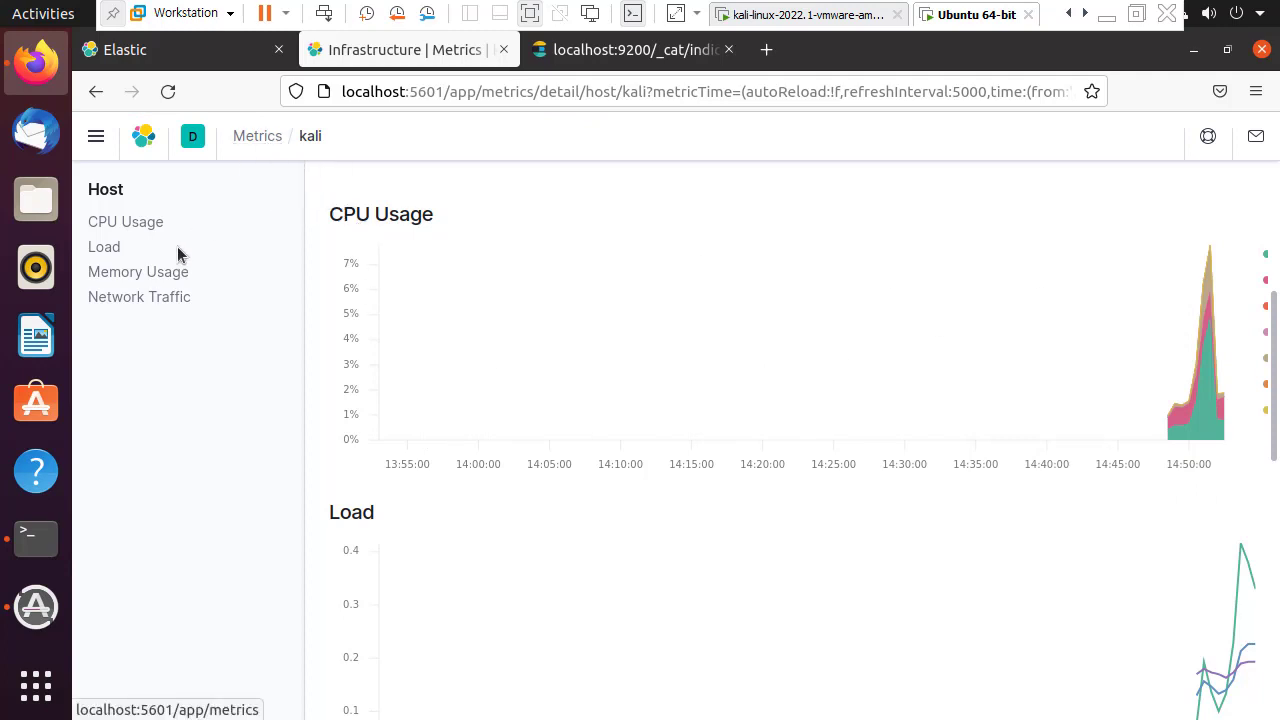
click(132, 305)
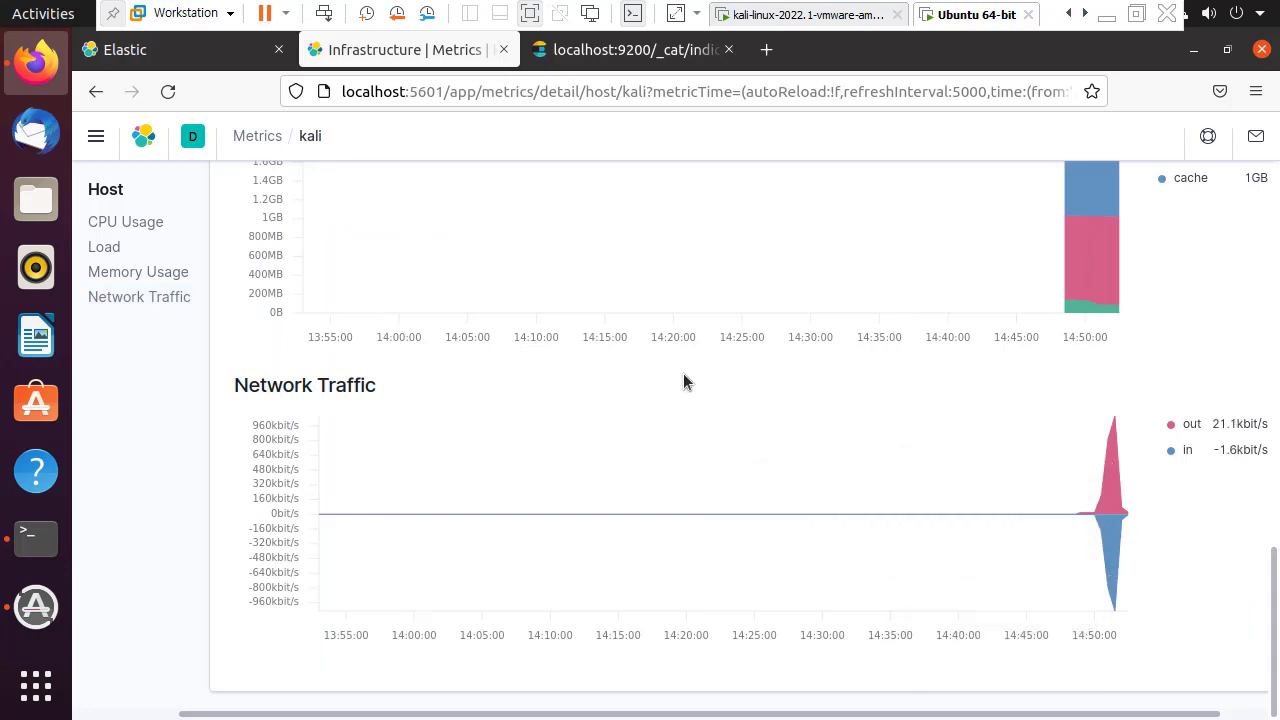
scroll(684, 374, up, 10)
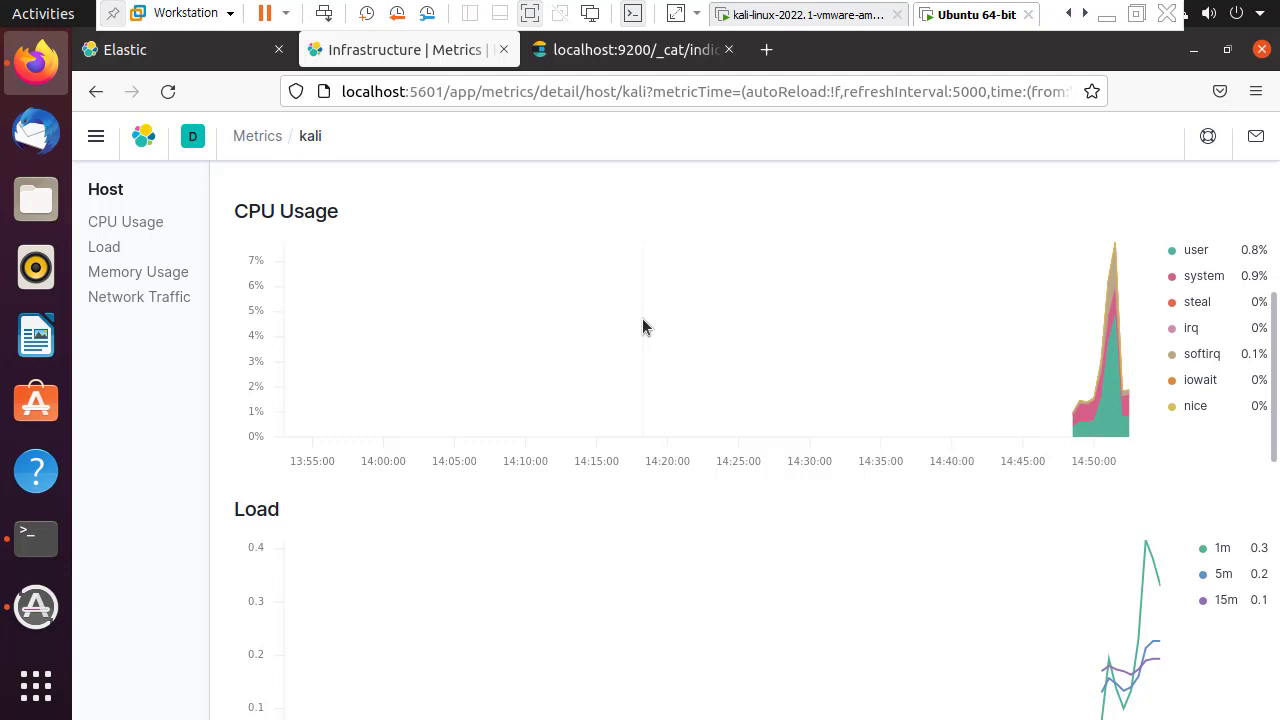
scroll(840, 340, up, 4)
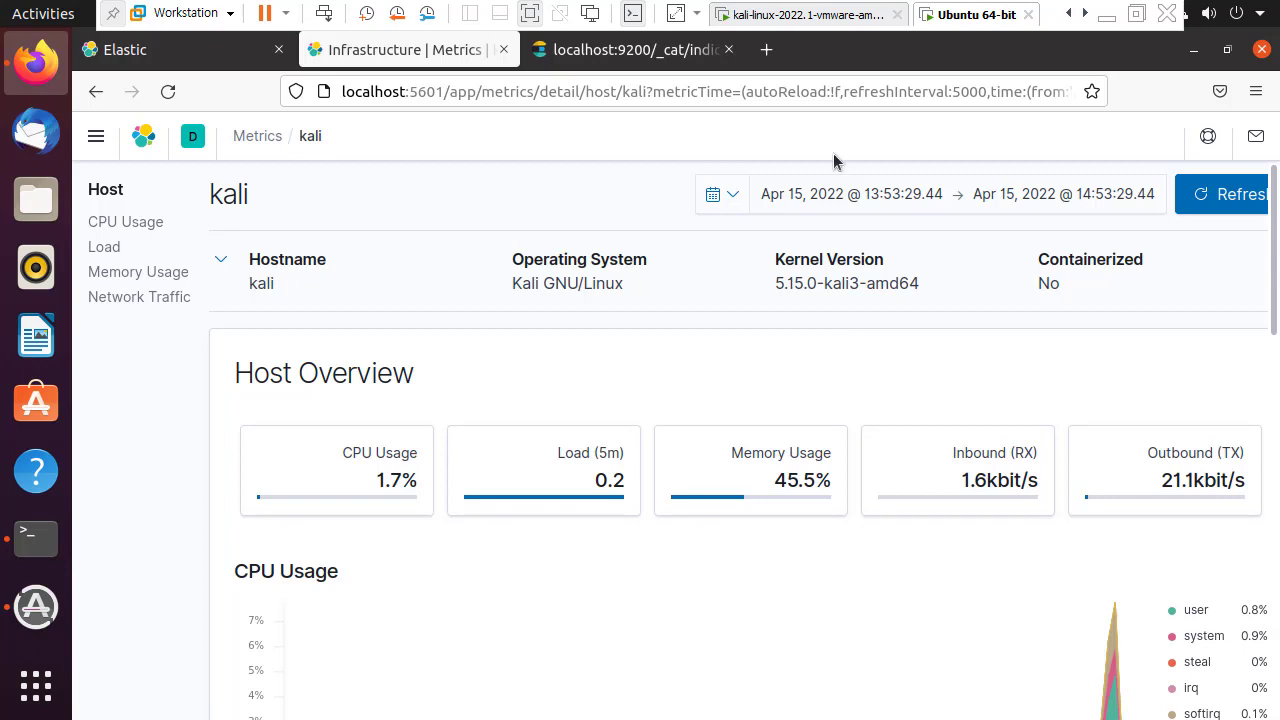
- Check the Nikto scan output on the Kali machine and return to the Metrics inventory on the Ubuntu machine
click(850, 20)
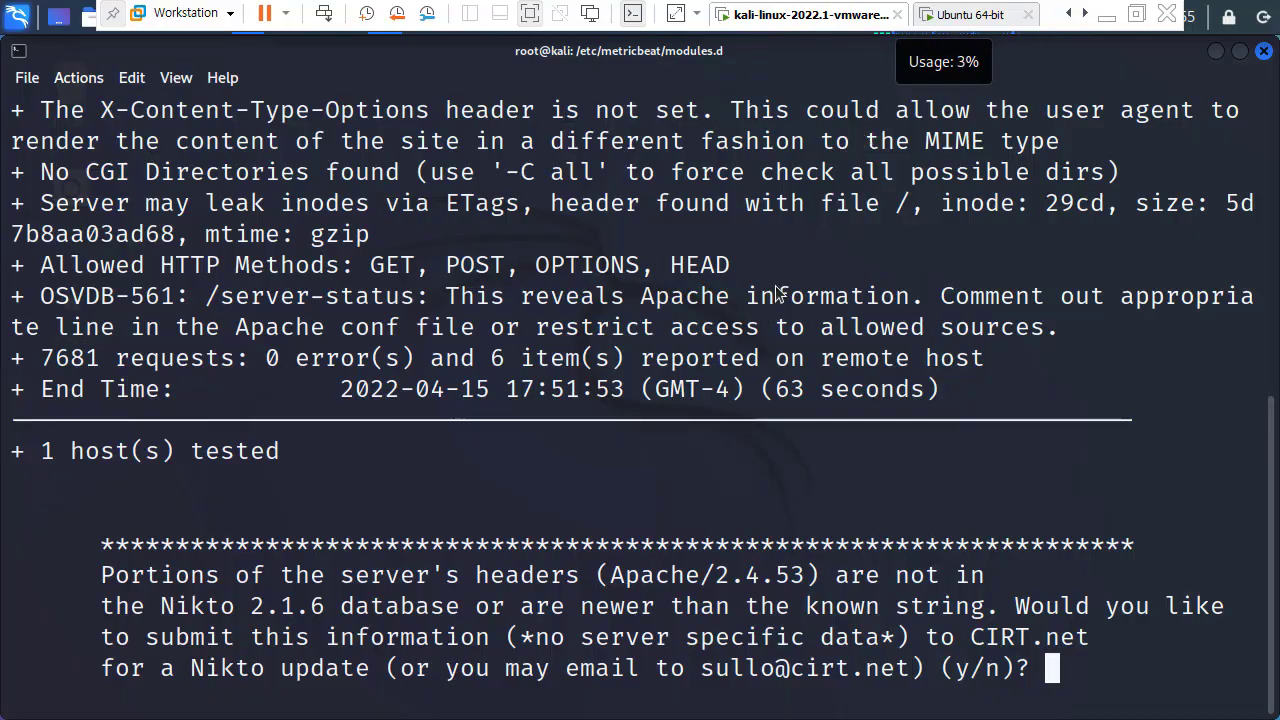
click(952, 18)
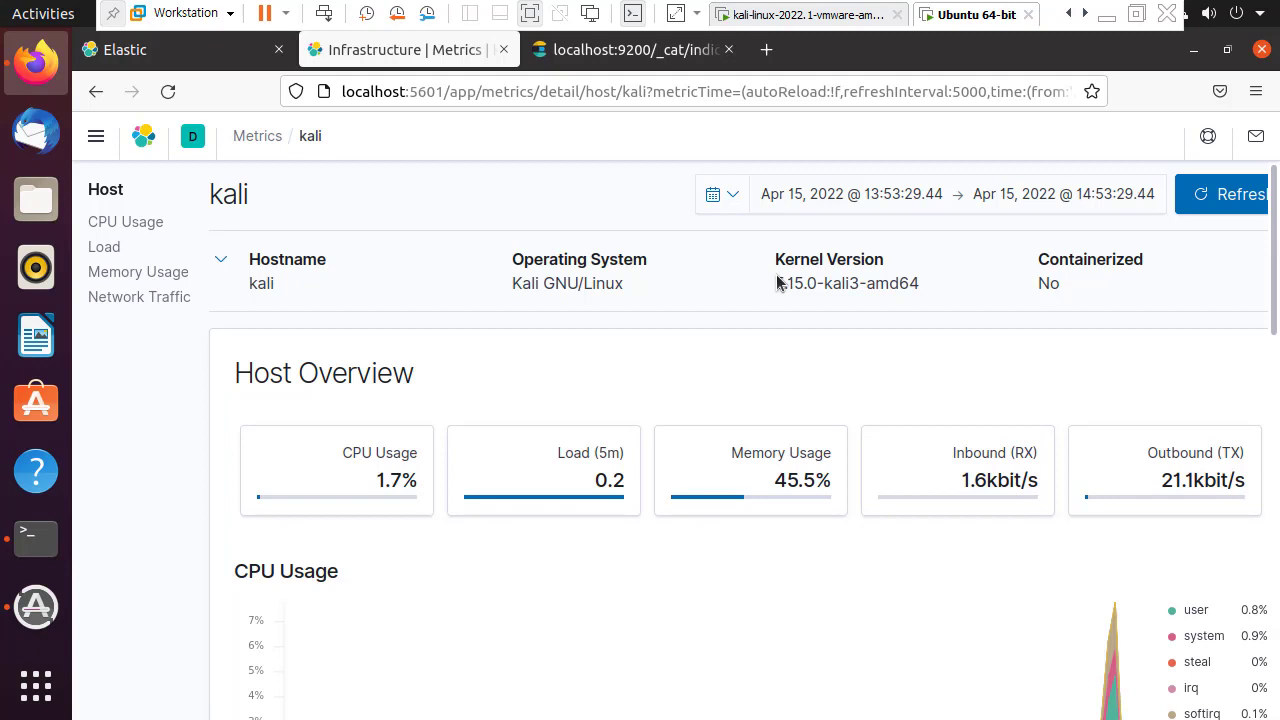
click(268, 140)
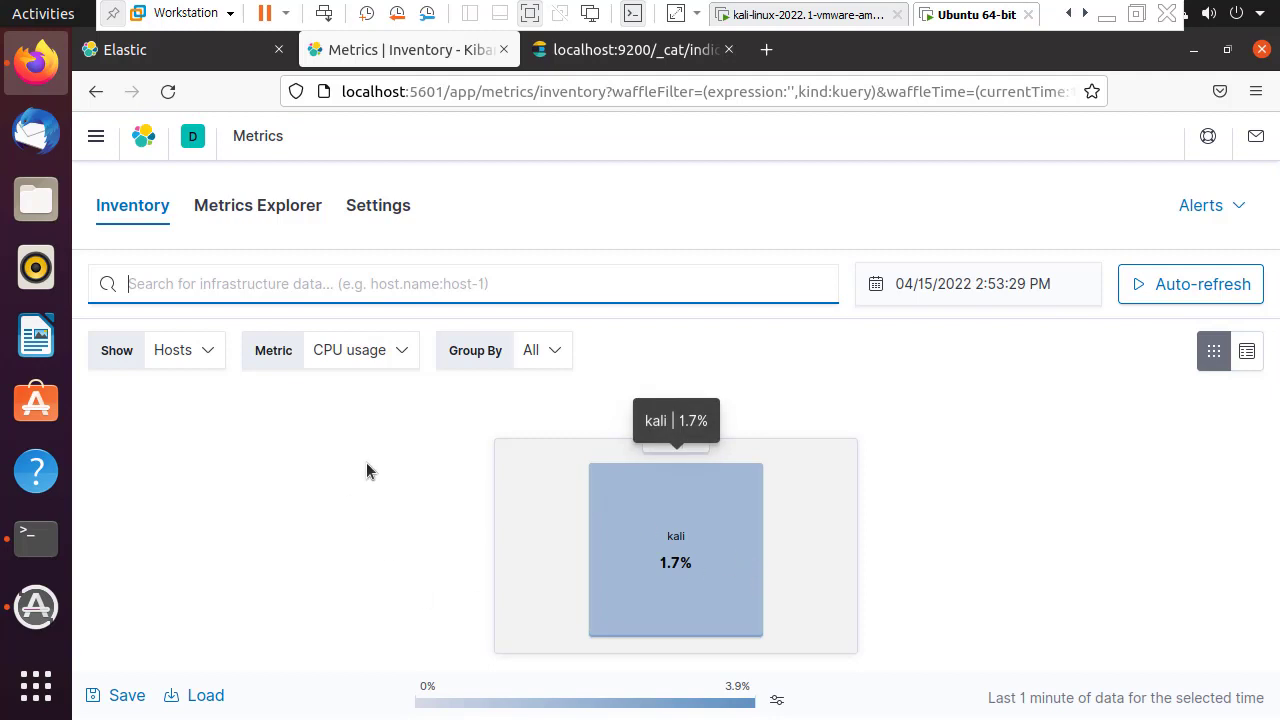
drag(266, 434, 434, 628)
drag(903, 444, 1054, 615)
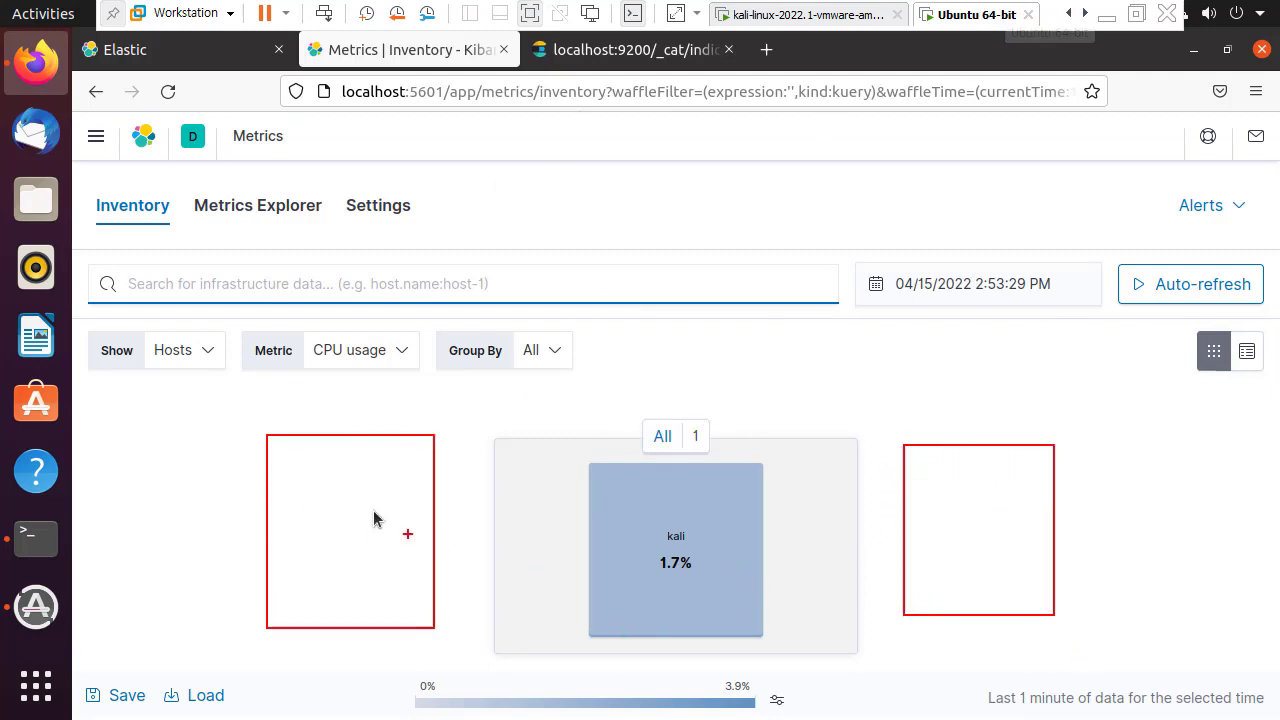
drag(234, 423, 1109, 674)
key(shift+F9)
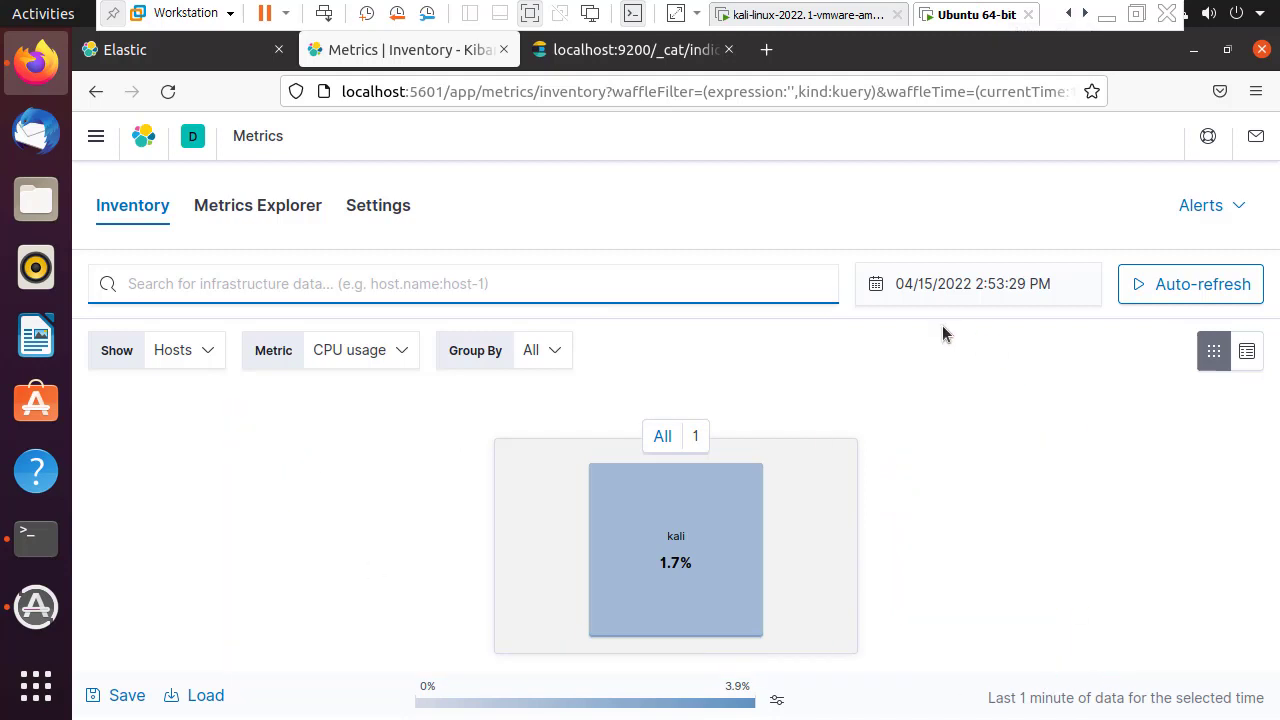